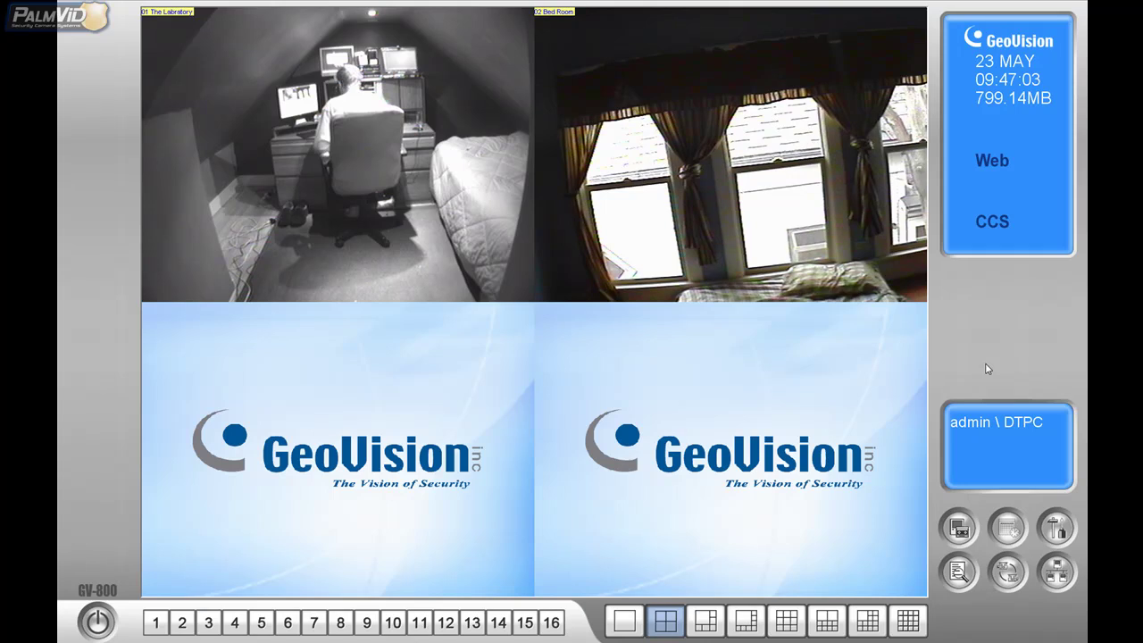
Open the Video Source settings from the Configure menu's A/V Setting
click(1057, 531)
mouse_move(1020, 544)
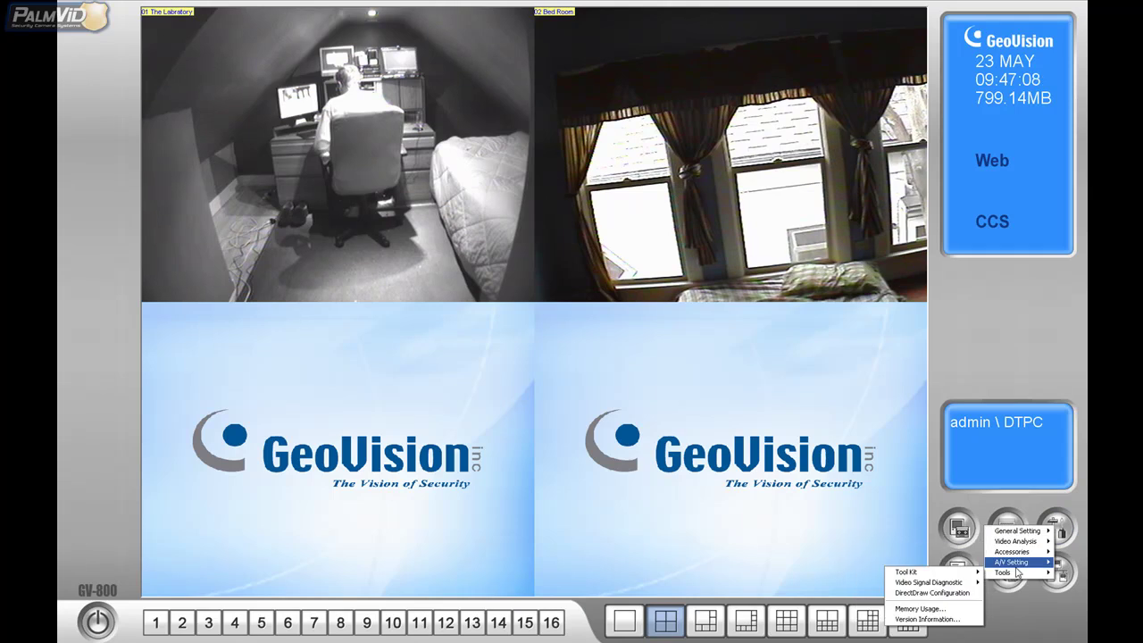
click(974, 372)
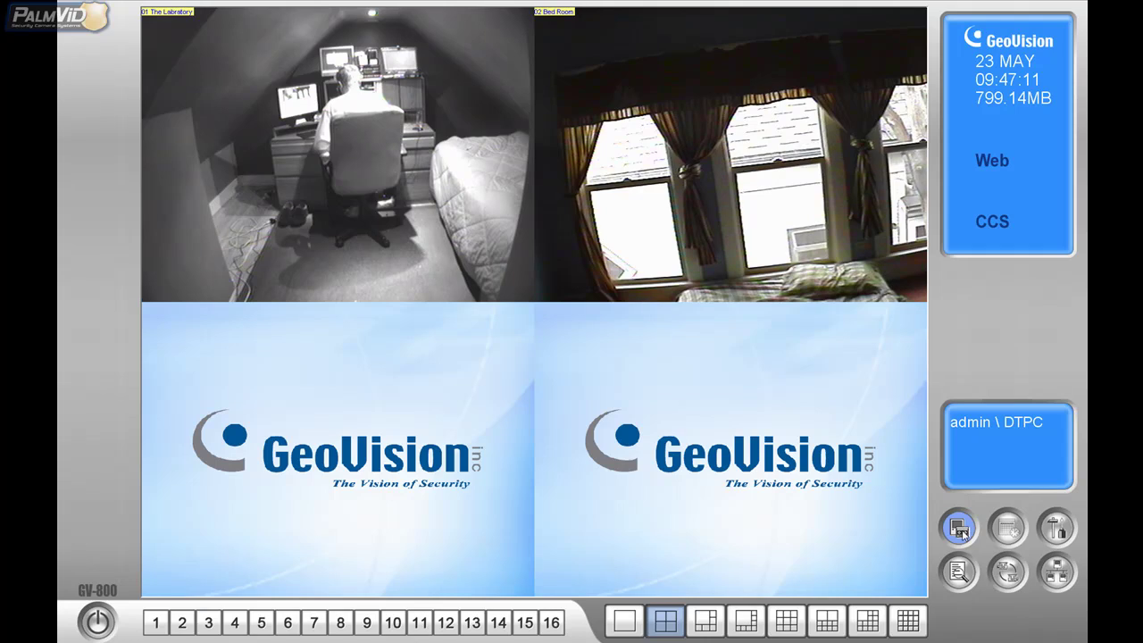
click(1025, 531)
click(1051, 499)
click(1055, 529)
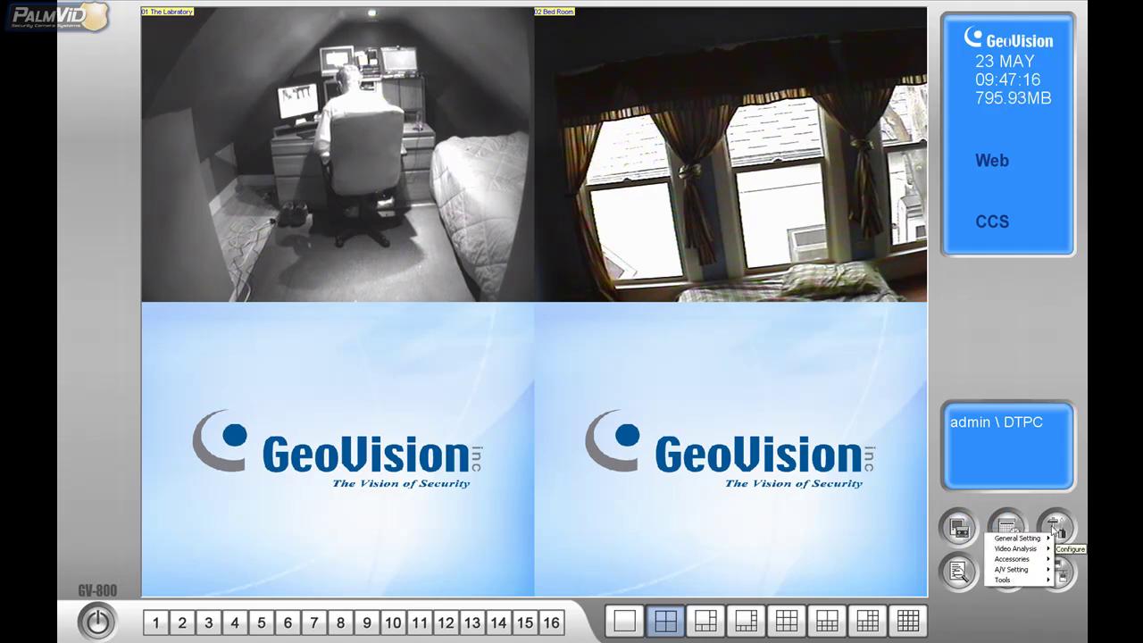
mouse_move(1021, 572)
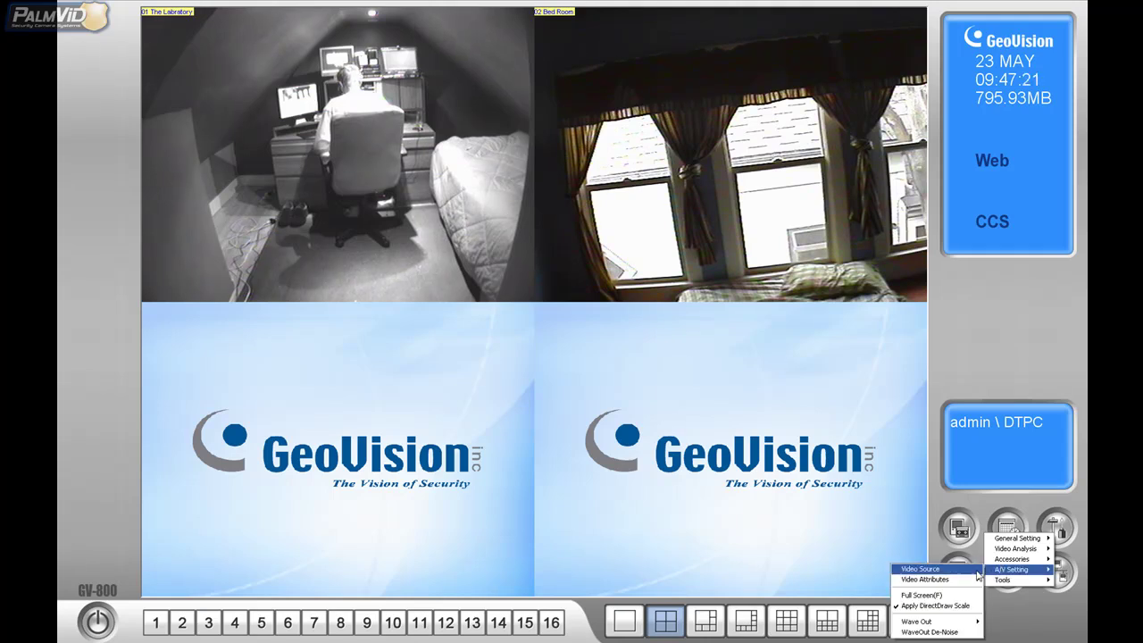
click(975, 570)
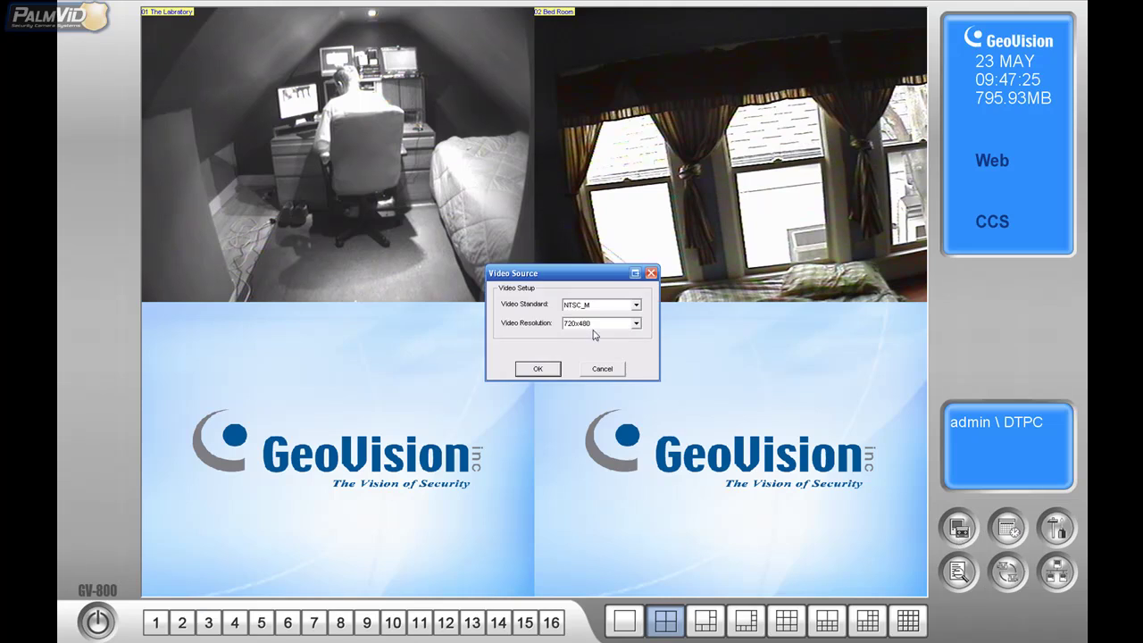
Set the Video Resolution to 320x240 and confirm with OK
click(636, 323)
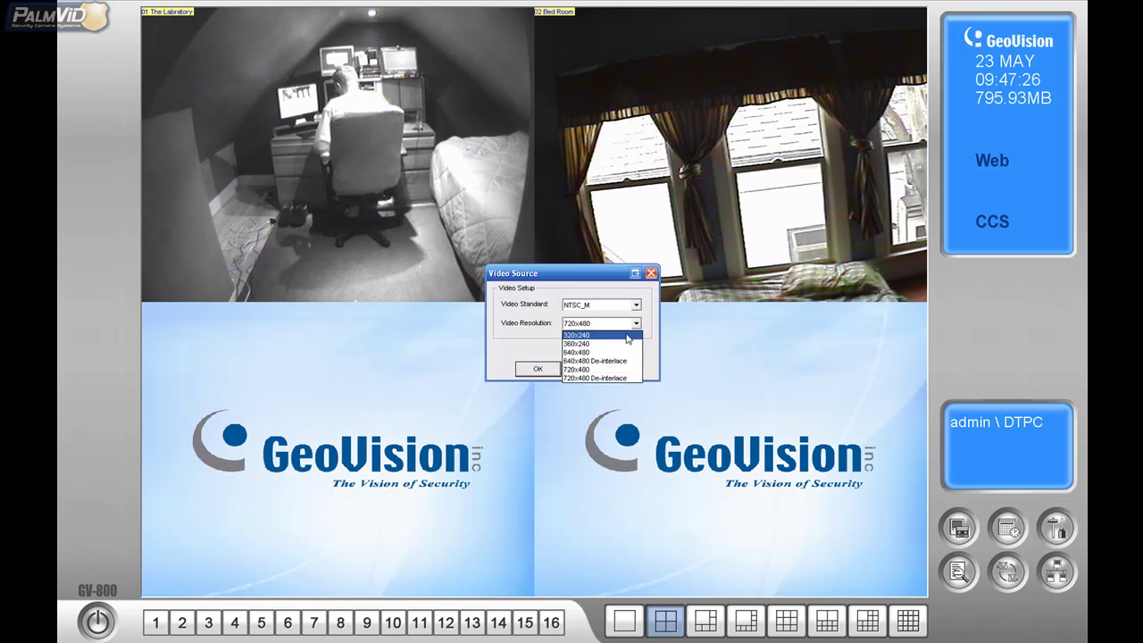
click(577, 335)
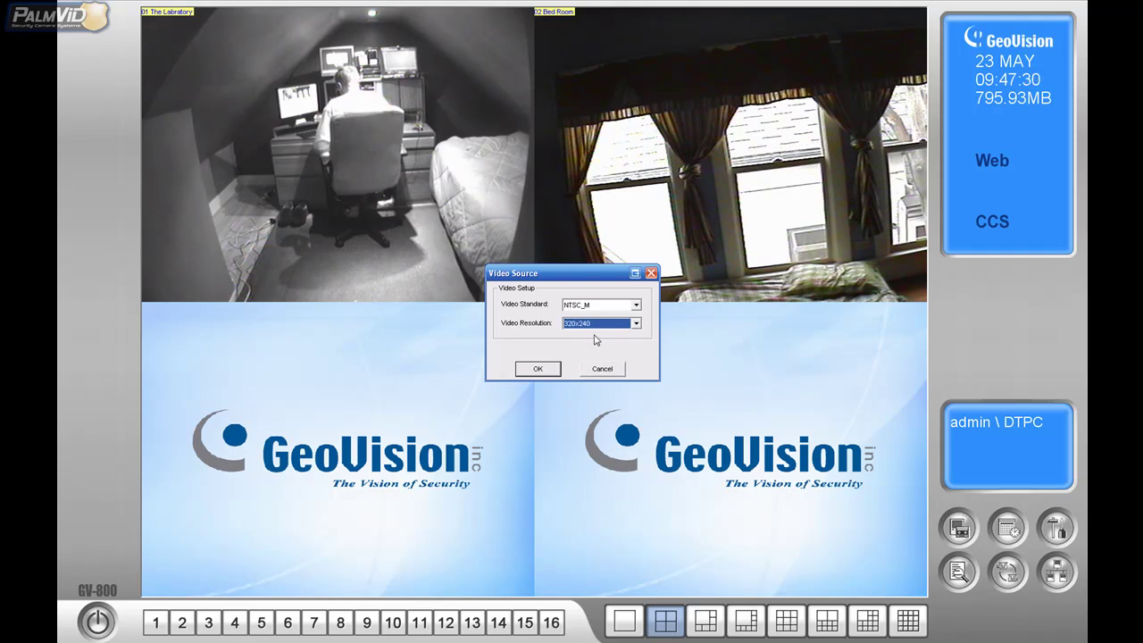
drag(601, 275, 638, 241)
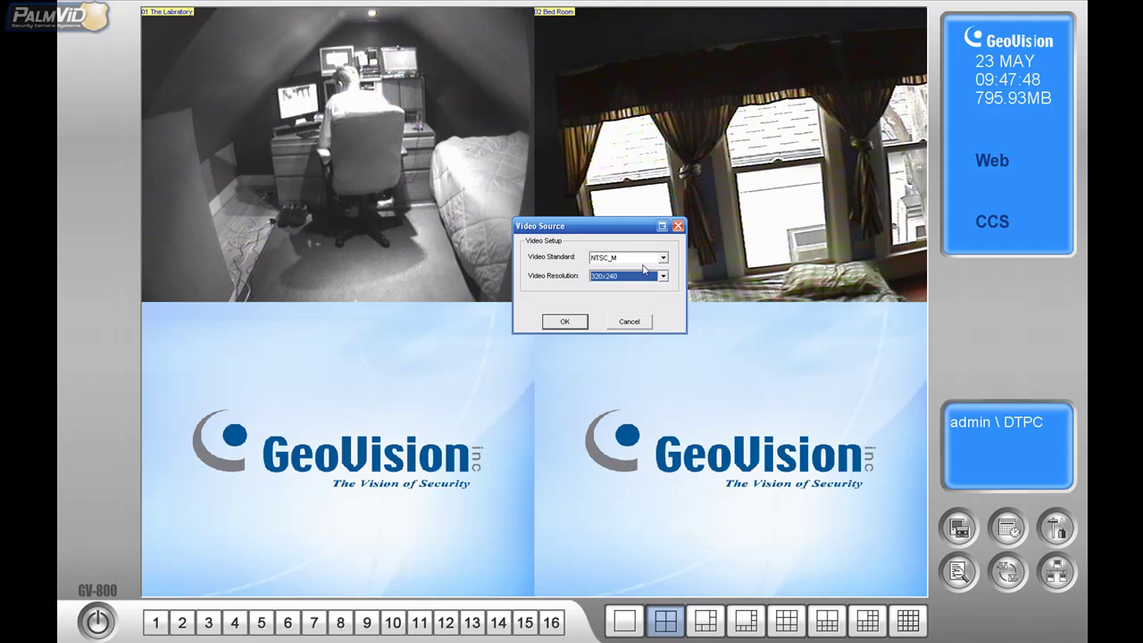
drag(597, 228, 580, 219)
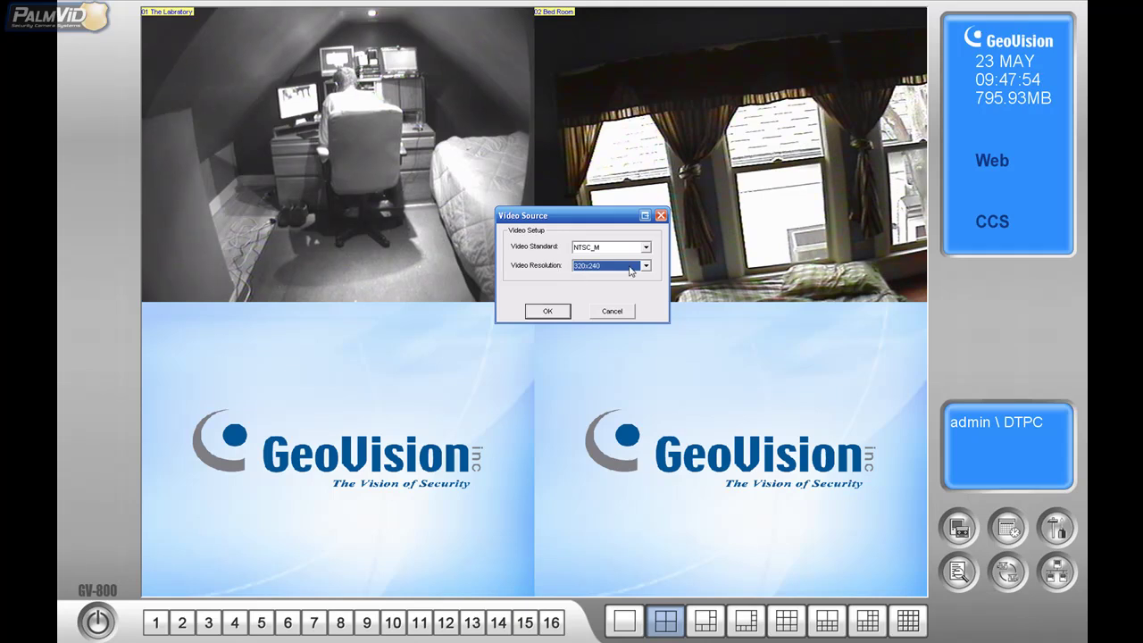
click(548, 311)
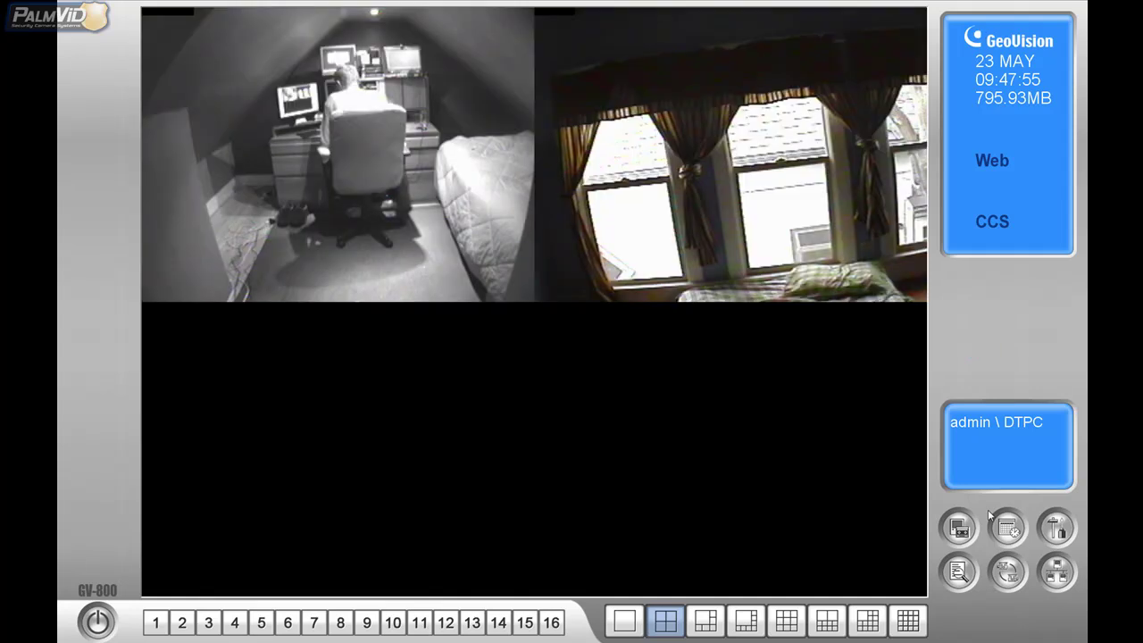
right_click(418, 181)
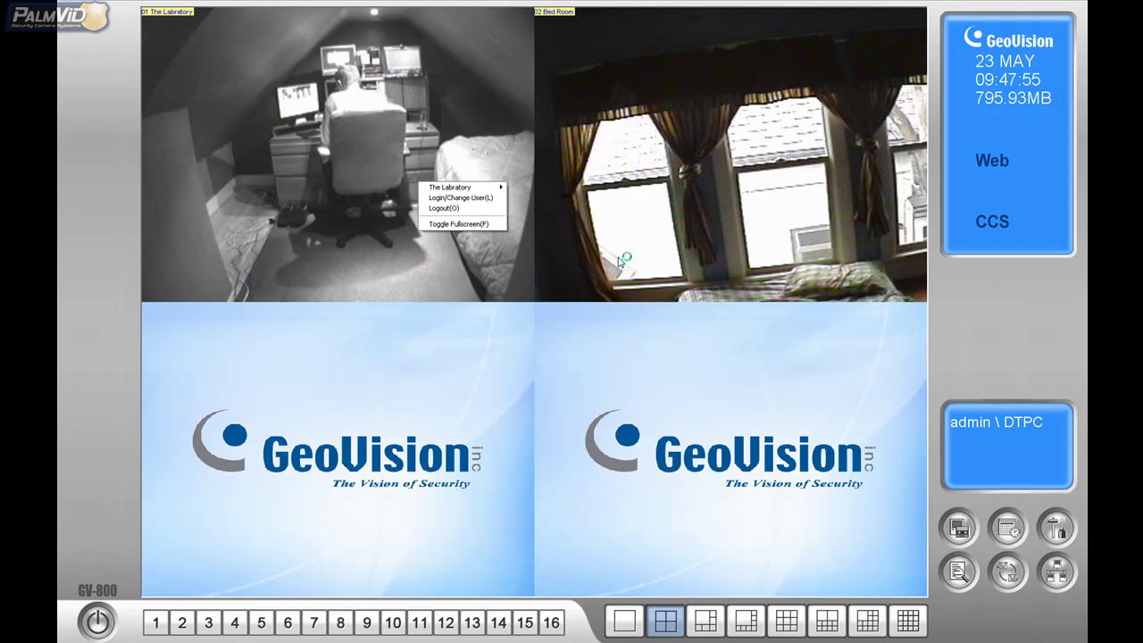
click(459, 223)
right_click(560, 205)
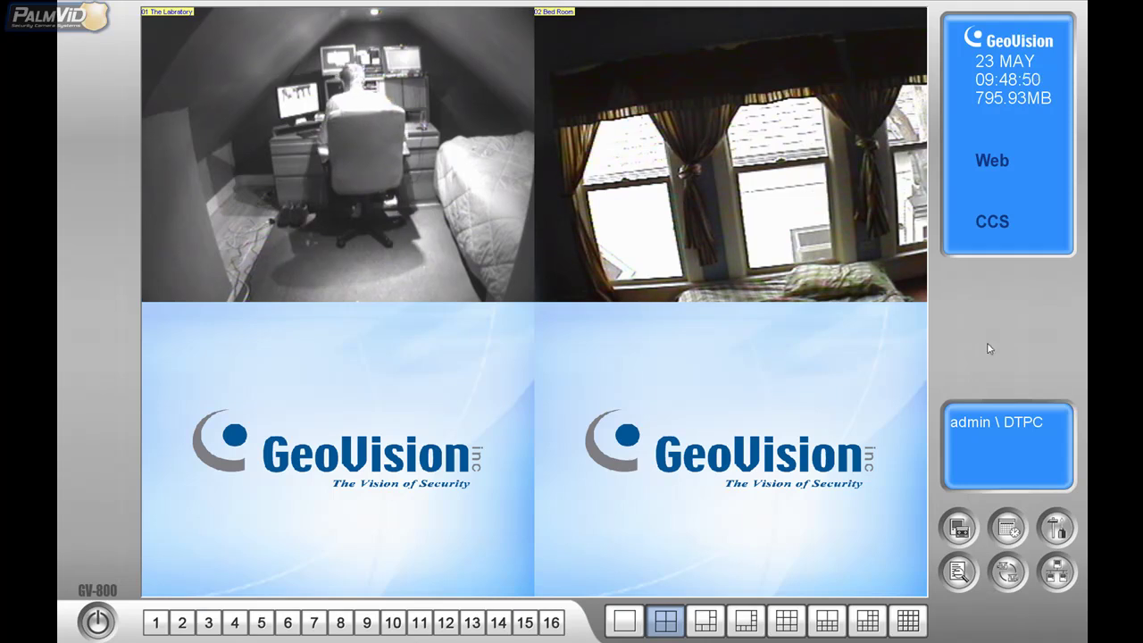
Change the Video Source resolution from 320x240 back to 720x480 and confirm
click(1044, 534)
mouse_move(1043, 535)
click(1029, 365)
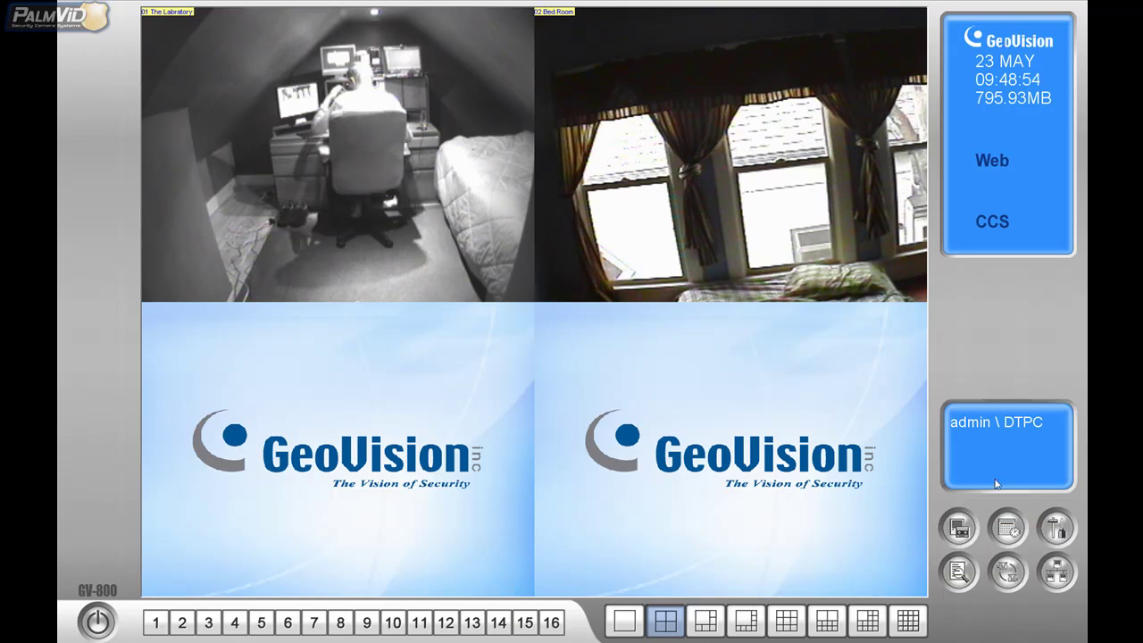
click(1057, 530)
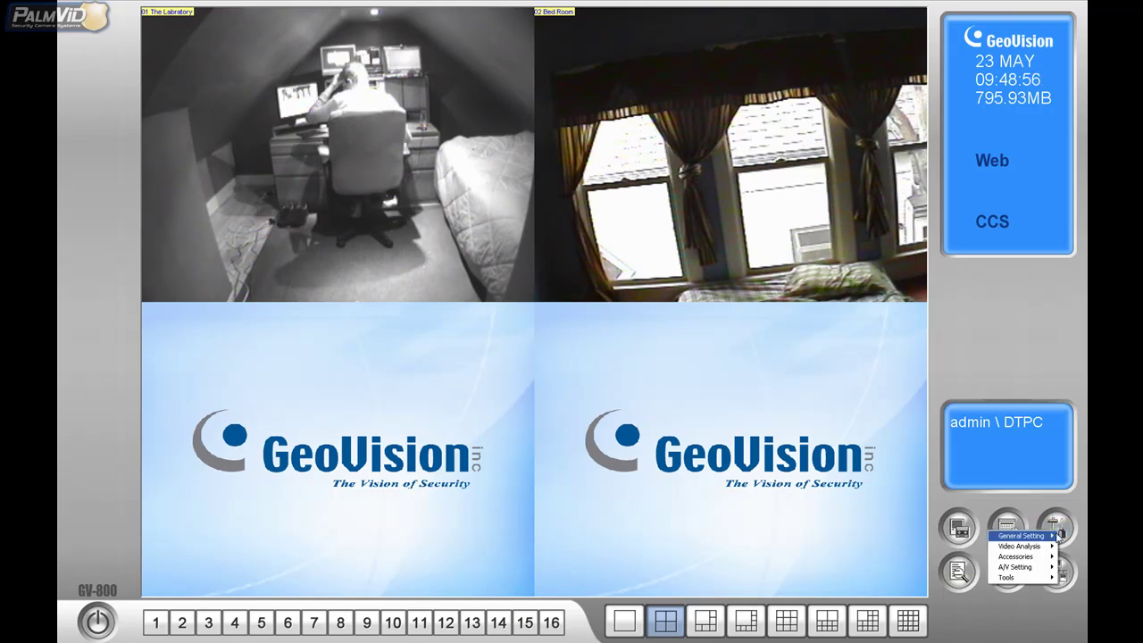
mouse_move(1016, 567)
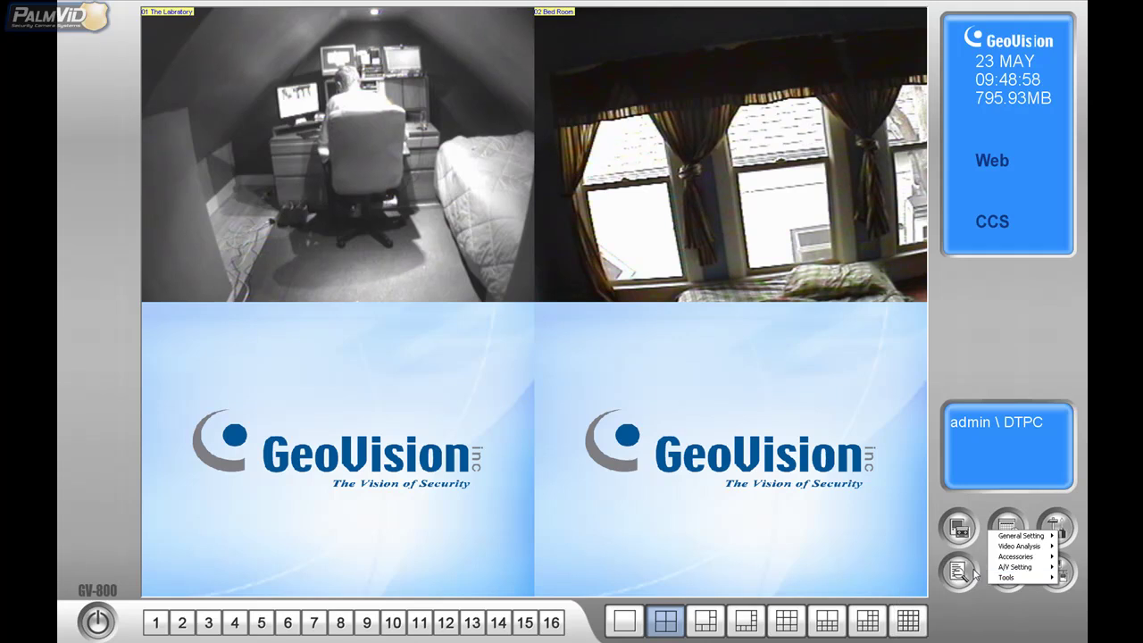
click(923, 566)
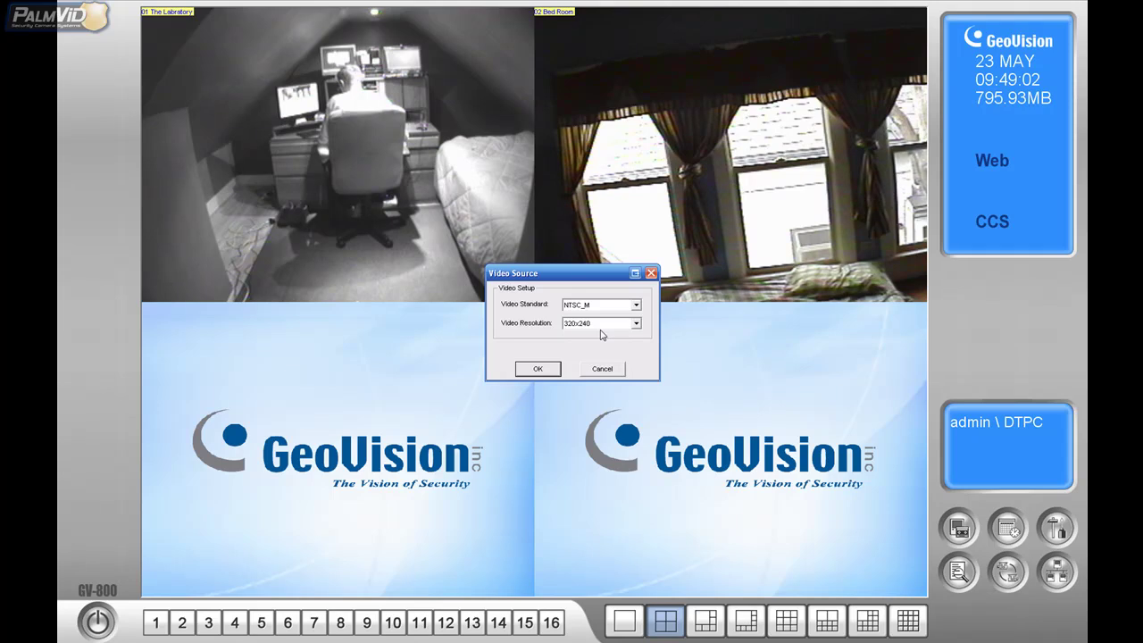
click(635, 323)
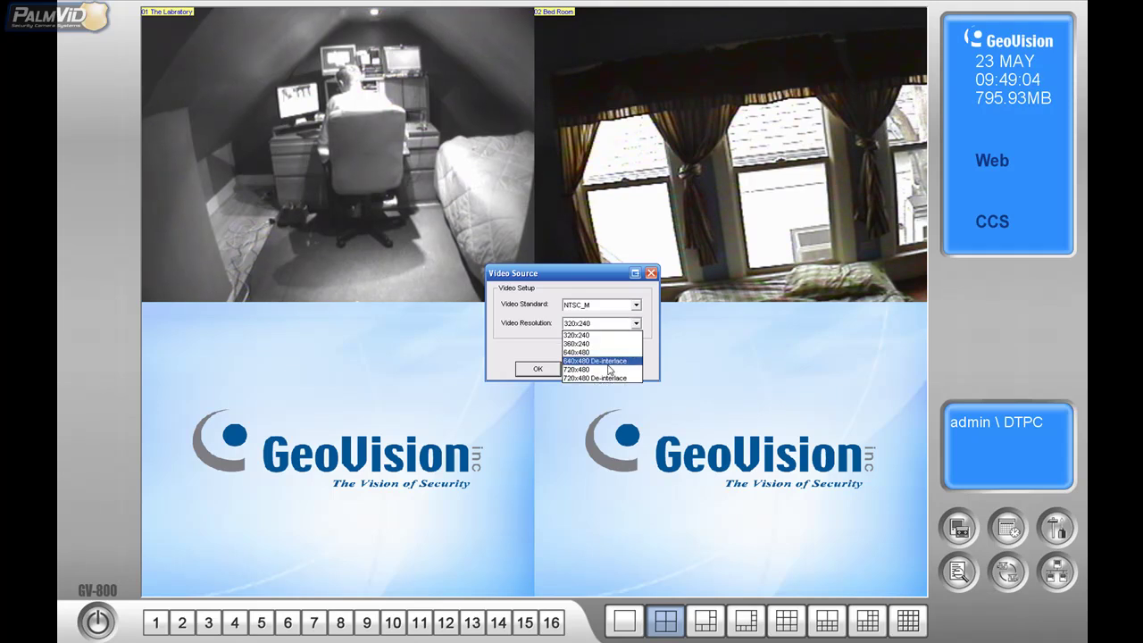
click(610, 369)
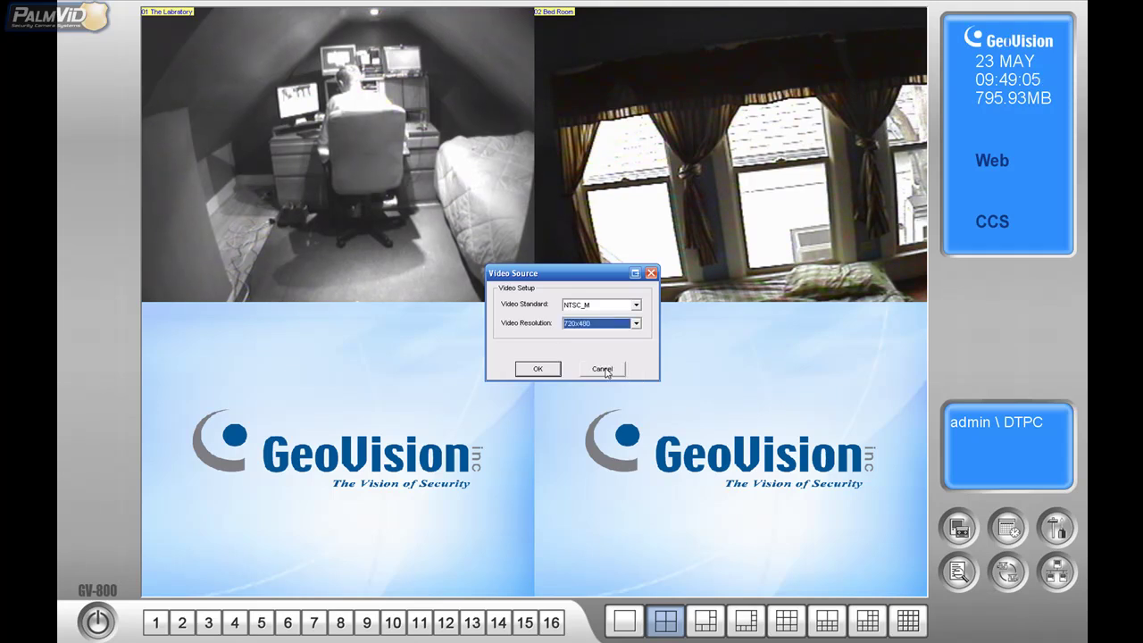
click(536, 368)
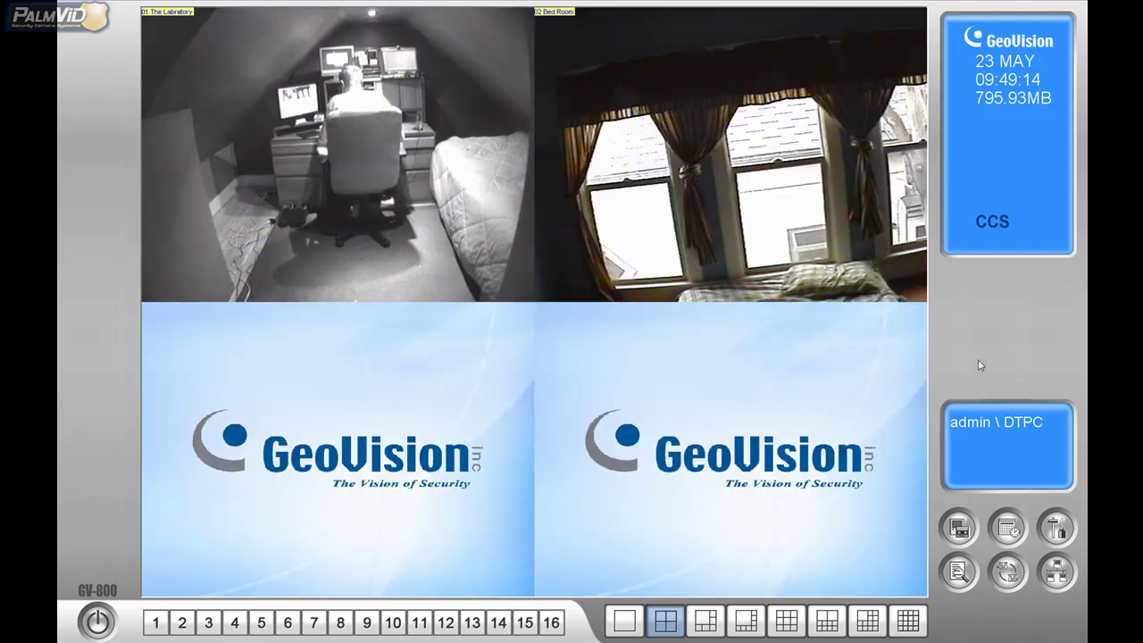
Open System Configure at the Camera Record Setting tab
click(1057, 528)
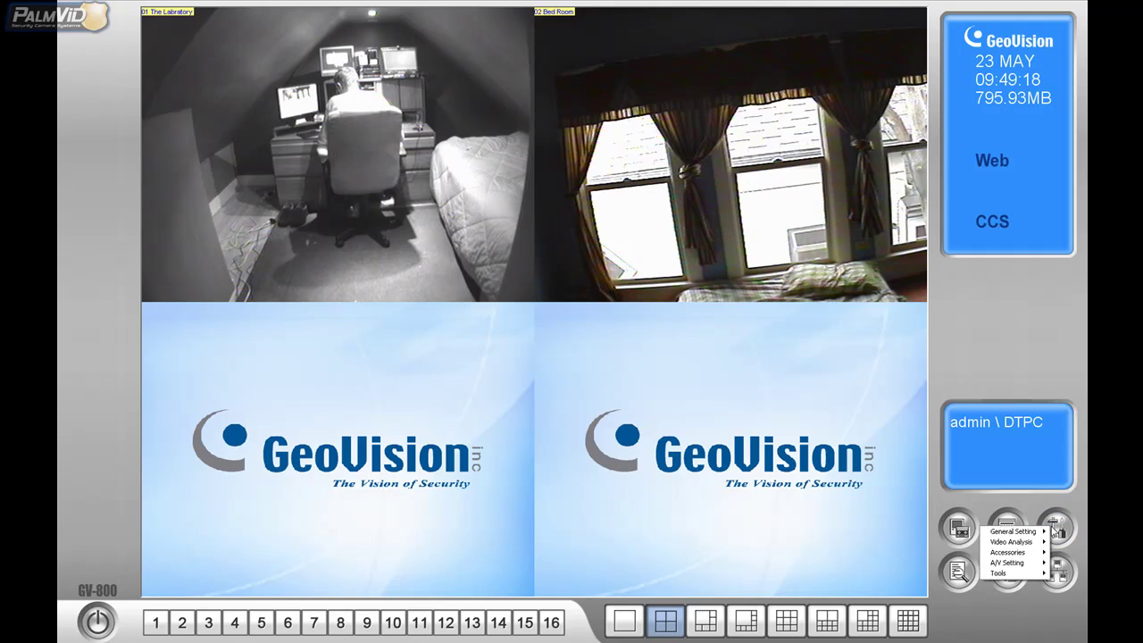
mouse_move(1007, 563)
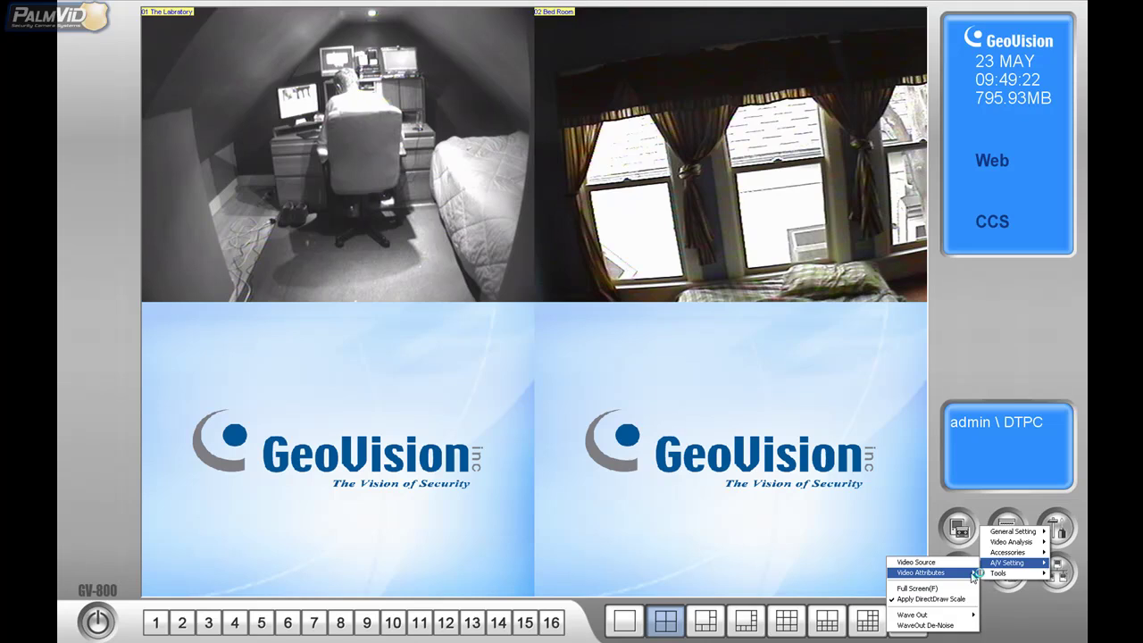
mouse_move(1027, 530)
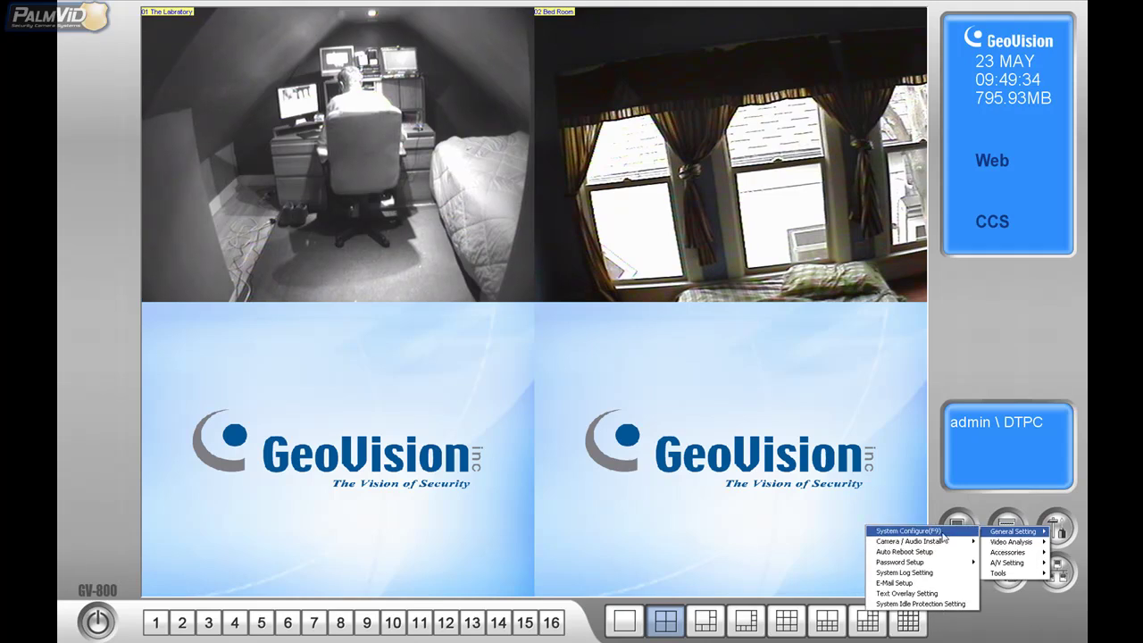
click(942, 533)
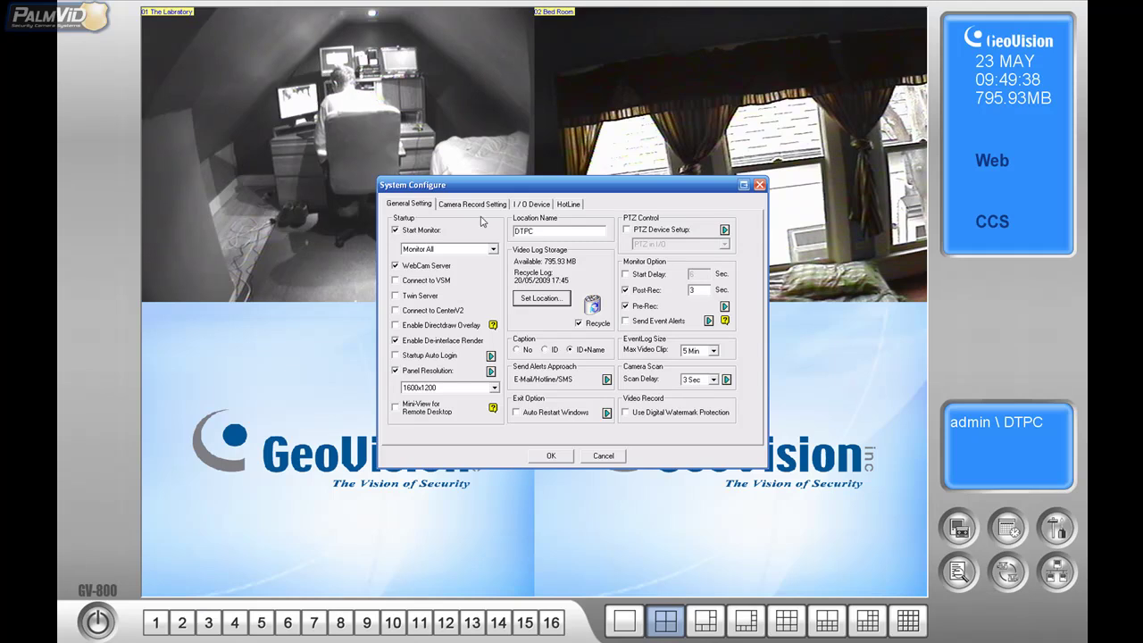
click(468, 205)
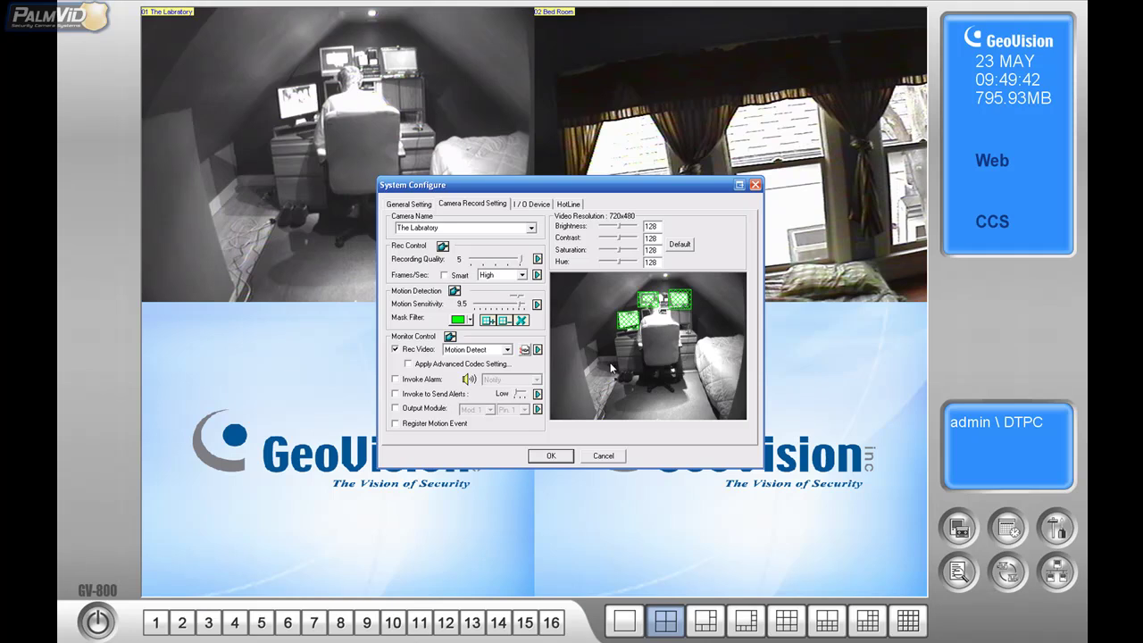
Set the Laboratory camera's resolution to 720x480, adjust recording quality, and save with OK
click(538, 260)
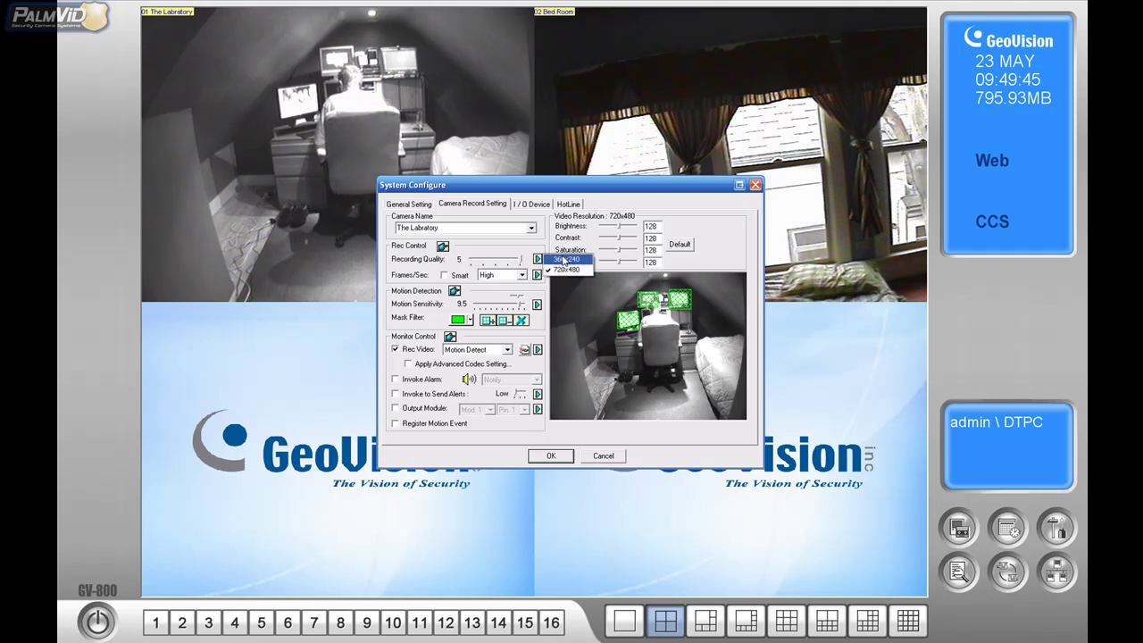
click(566, 259)
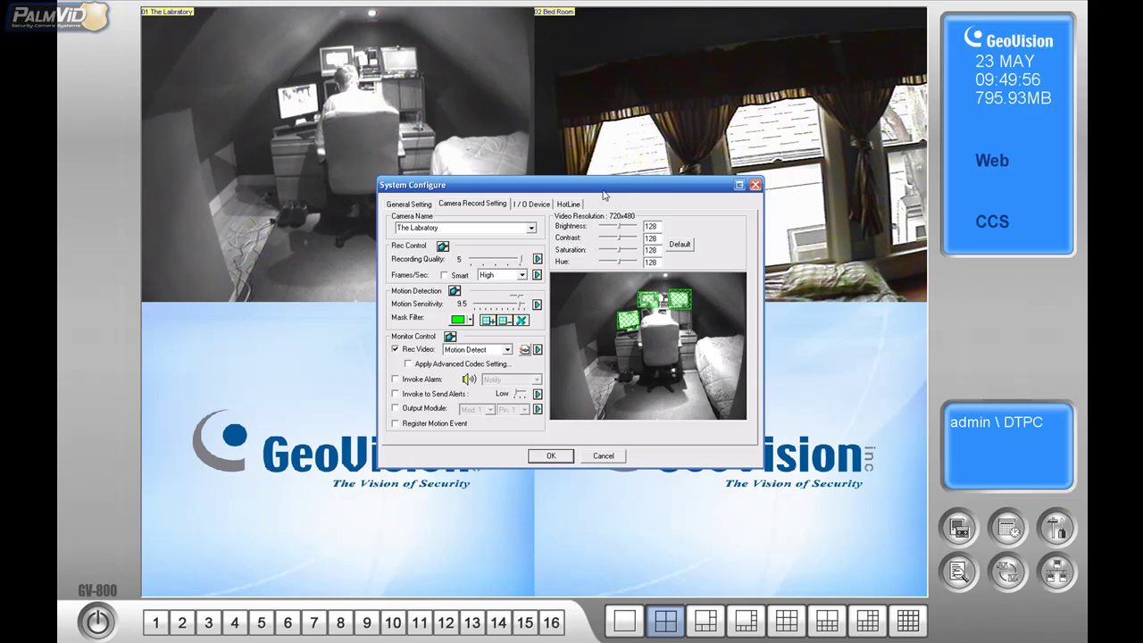
drag(603, 190, 609, 183)
click(544, 254)
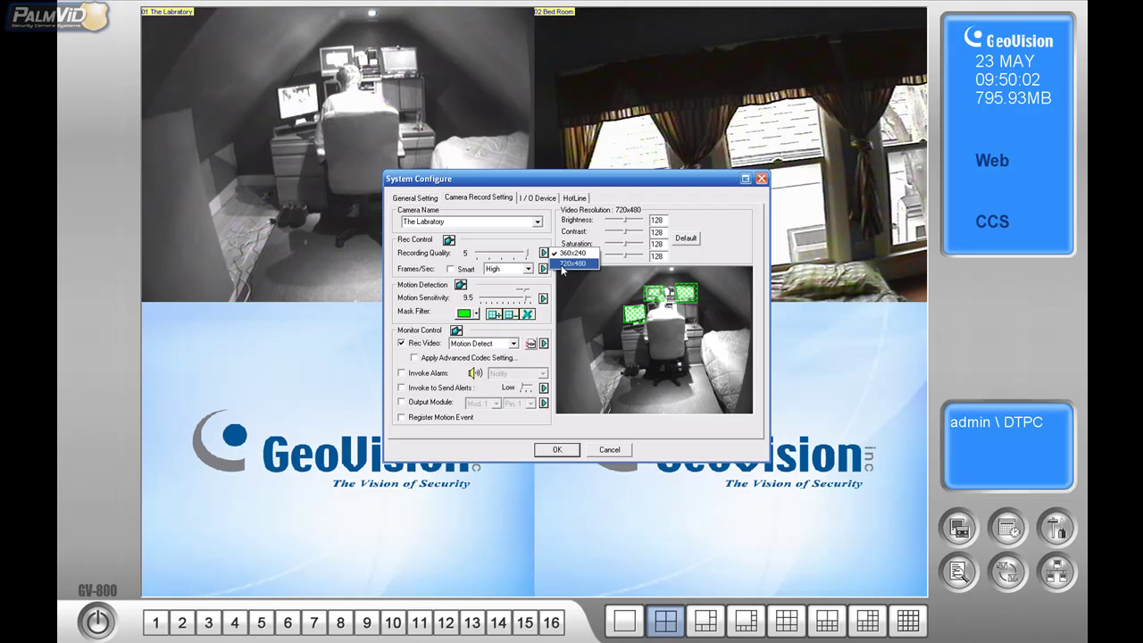
click(558, 231)
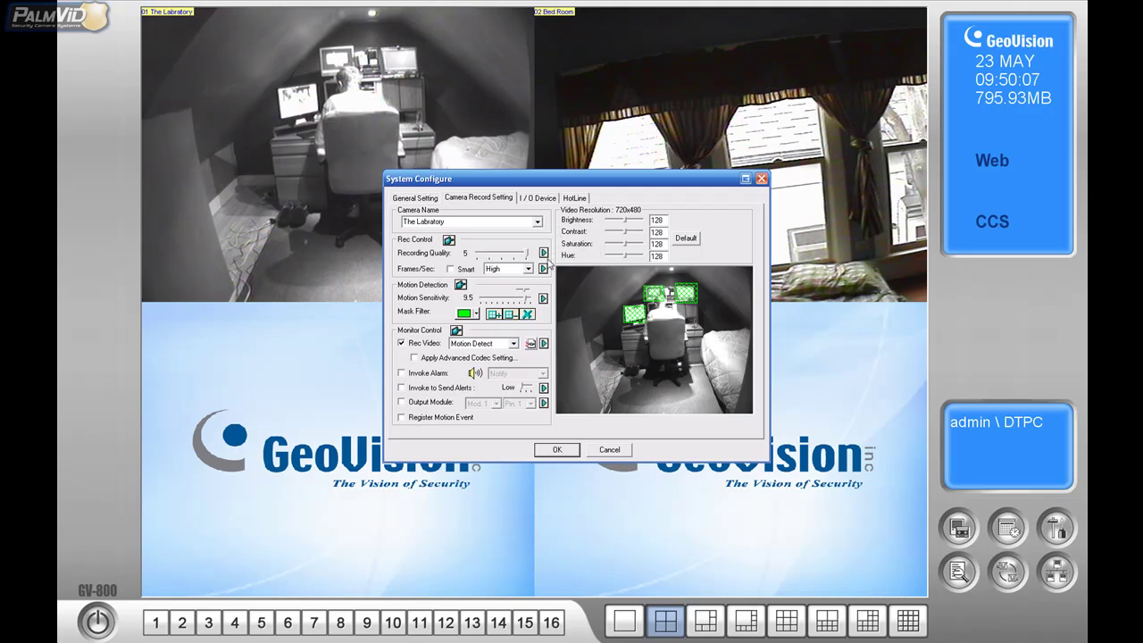
mouse_move(527, 254)
mouse_down()
mouse_move(516, 257)
mouse_move(527, 257)
mouse_up()
click(544, 254)
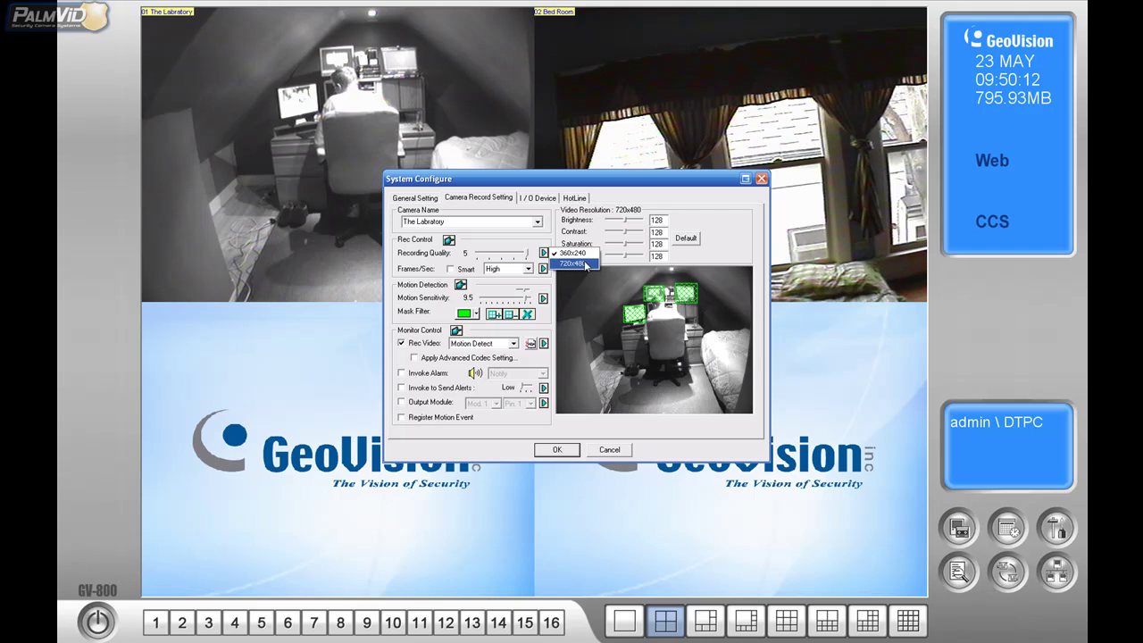
click(585, 263)
click(565, 453)
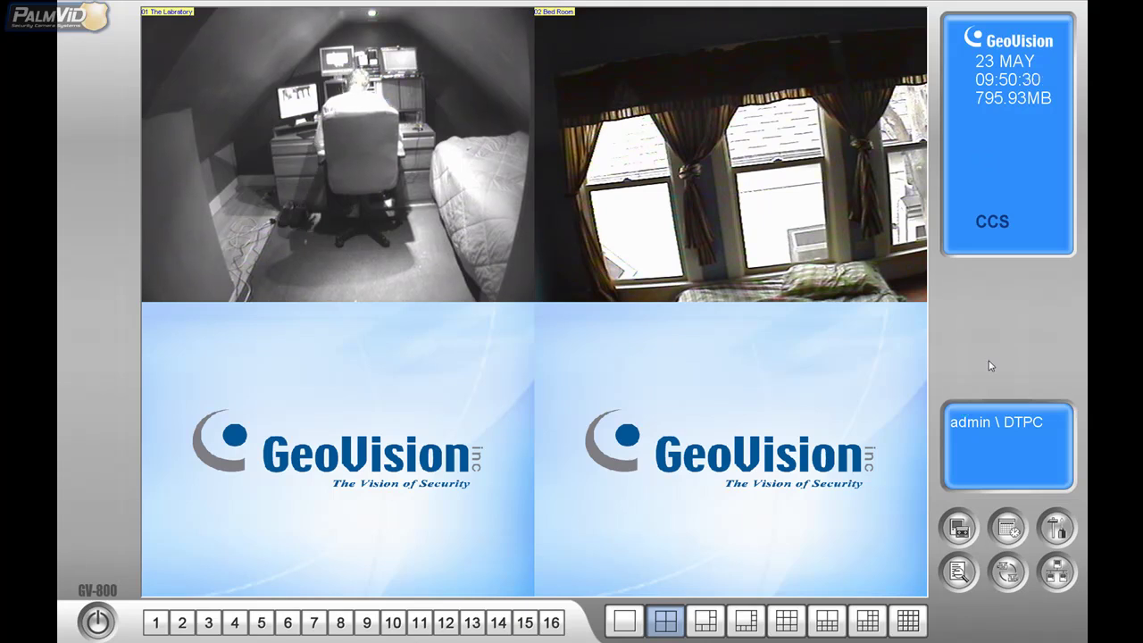
click(1057, 530)
mouse_move(1027, 559)
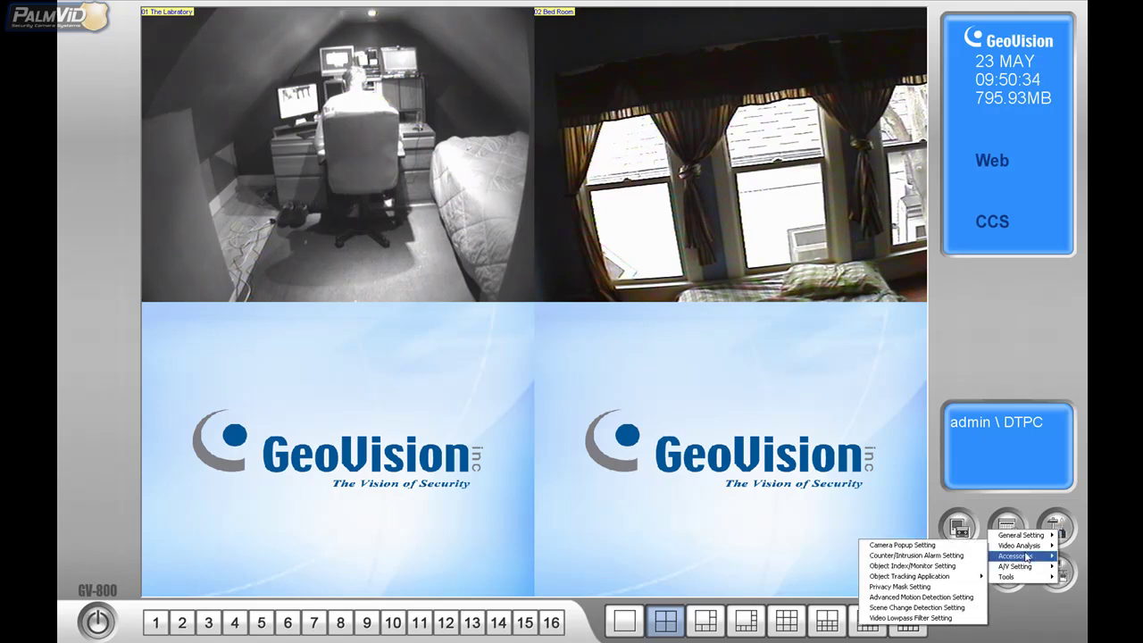
mouse_move(993, 568)
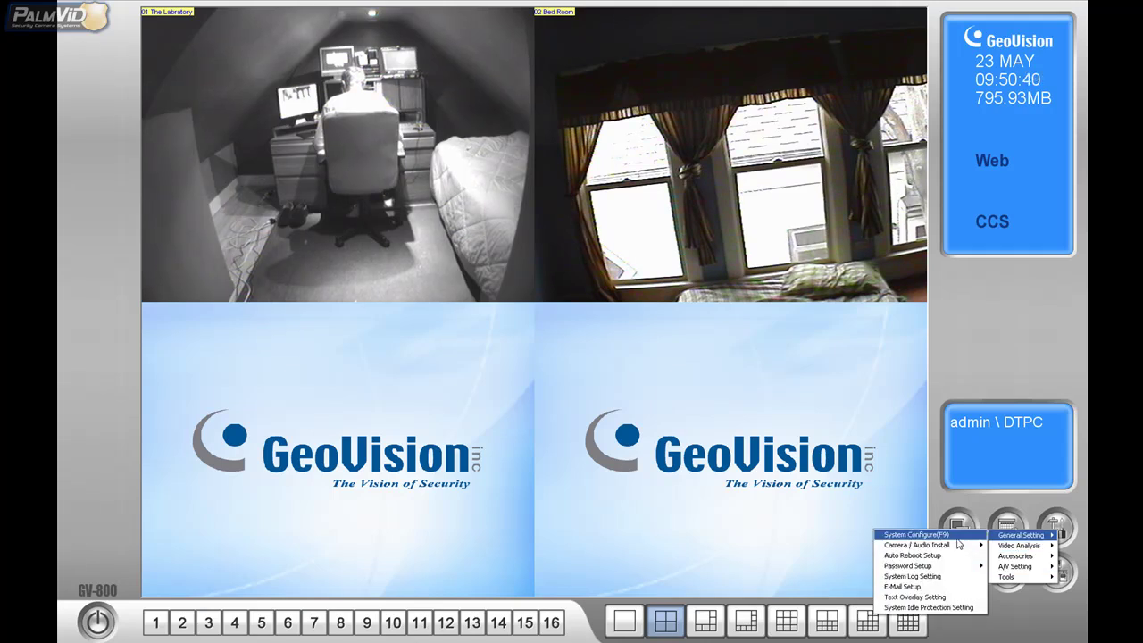
click(954, 535)
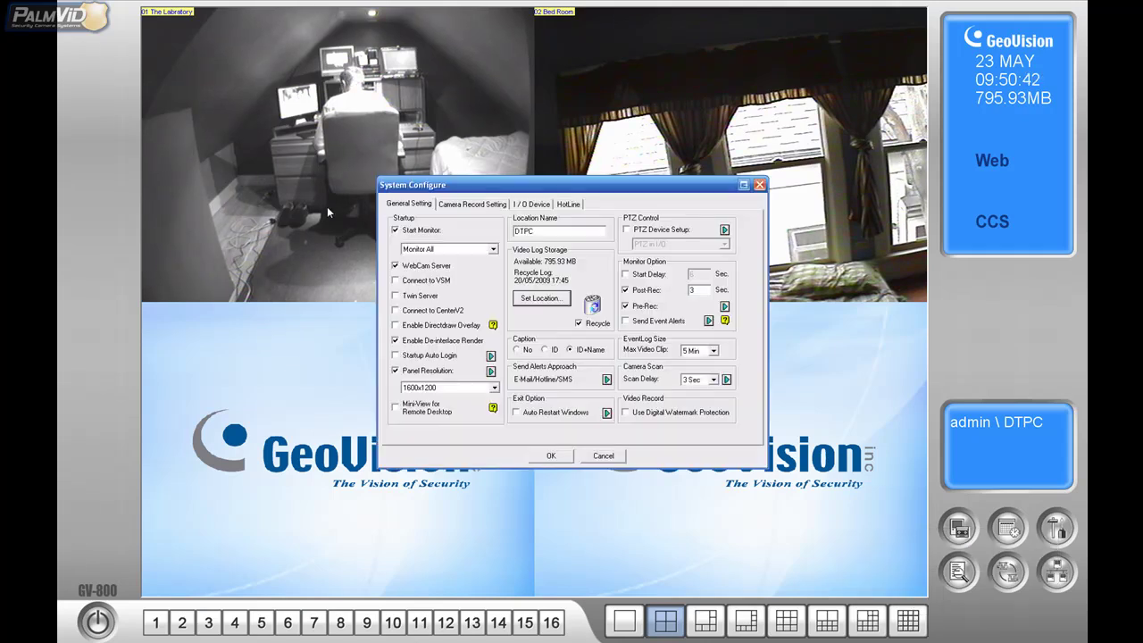
click(458, 207)
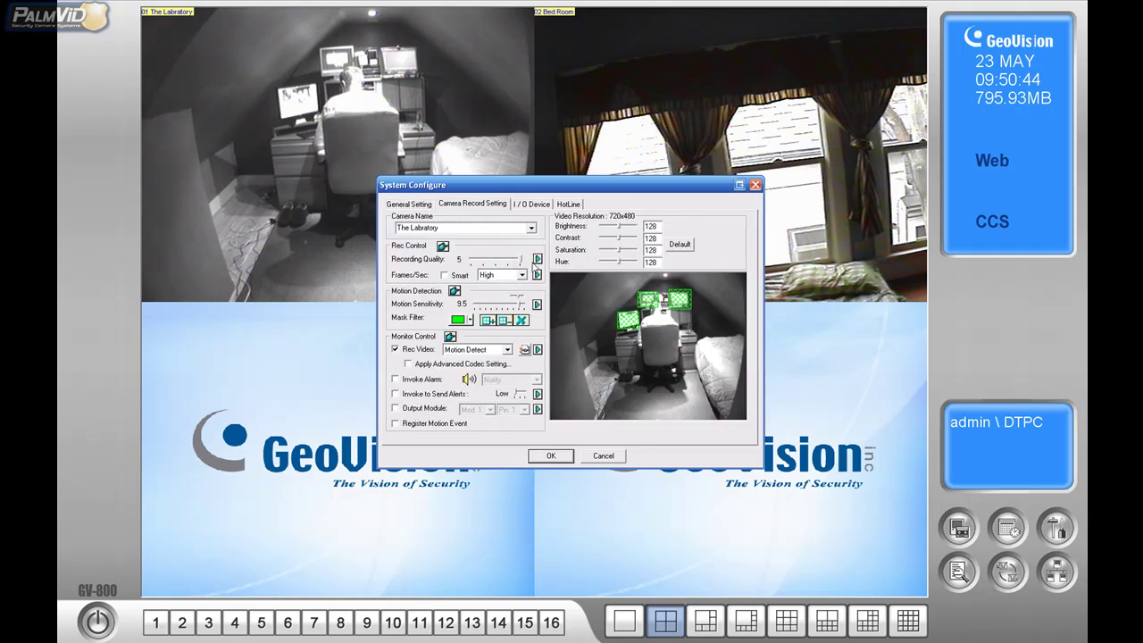
click(537, 259)
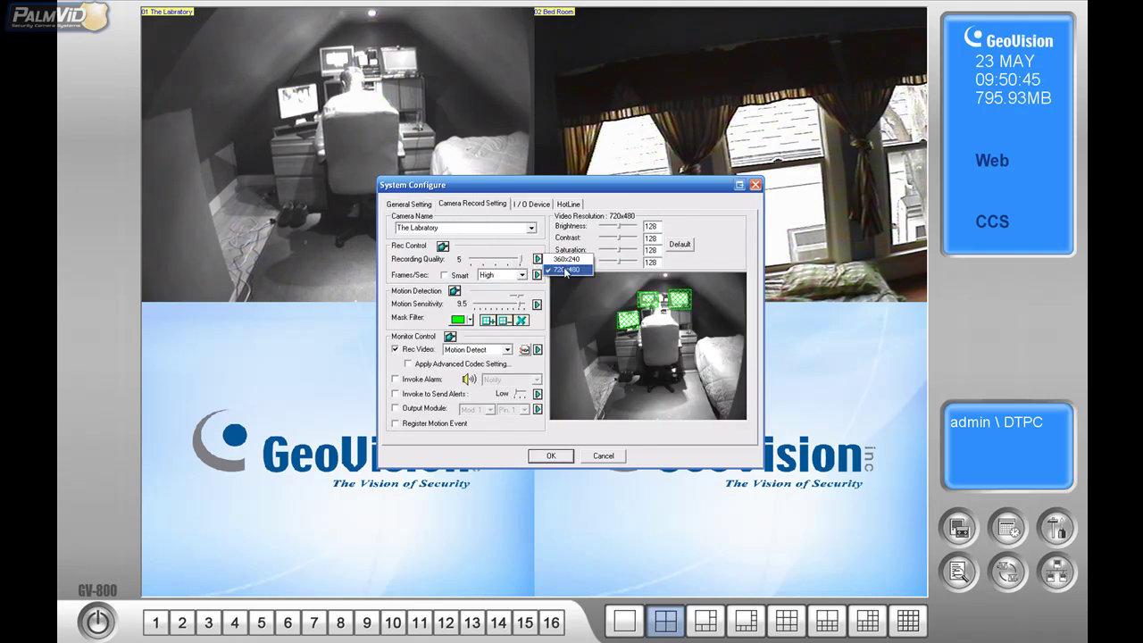
click(564, 270)
click(552, 457)
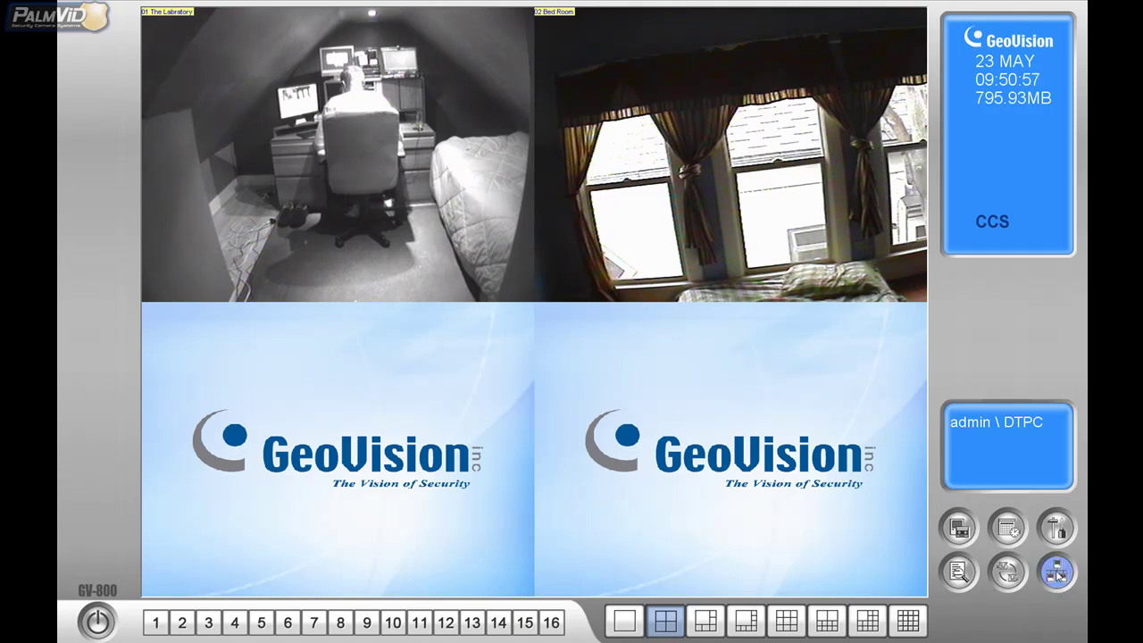
Start the WebCam Server from the Network server list and open its Server Setup
click(1059, 576)
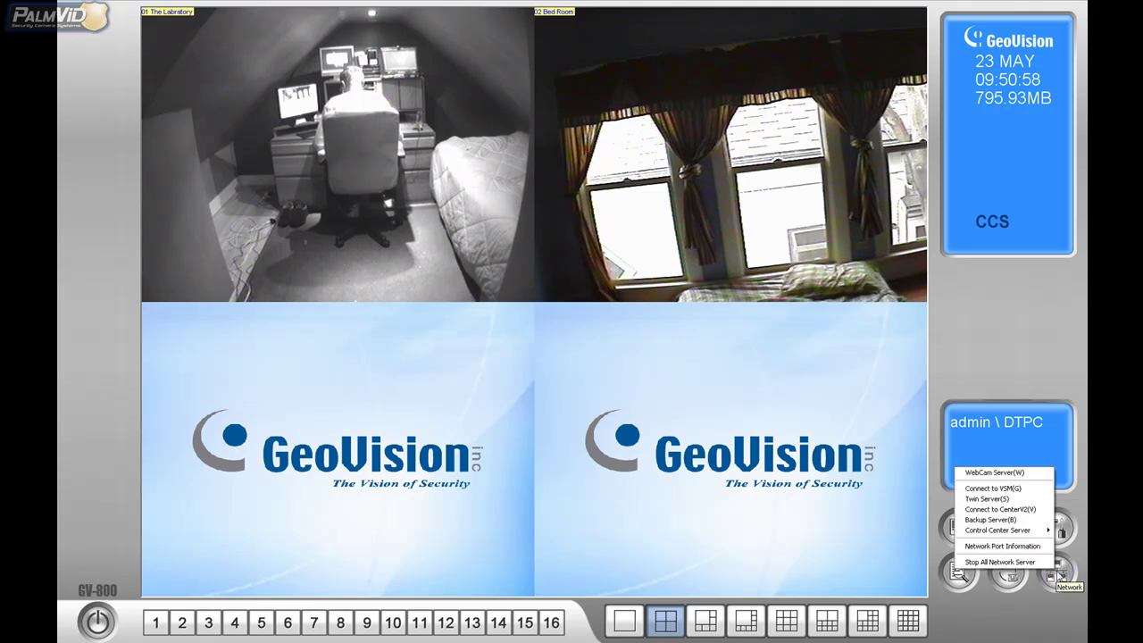
click(1018, 473)
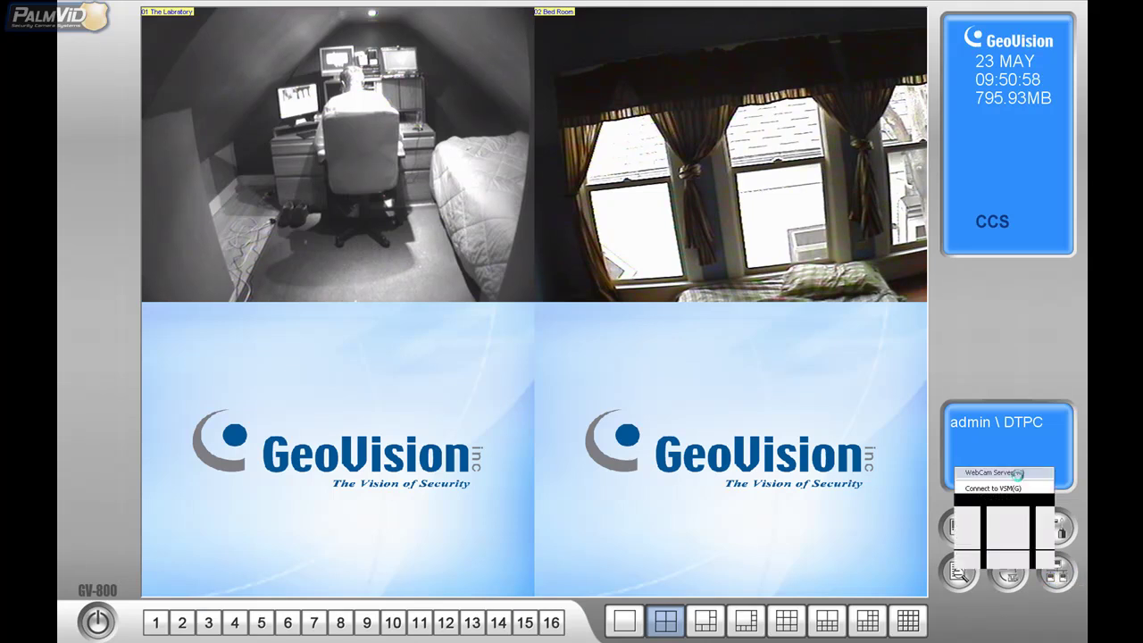
click(1027, 536)
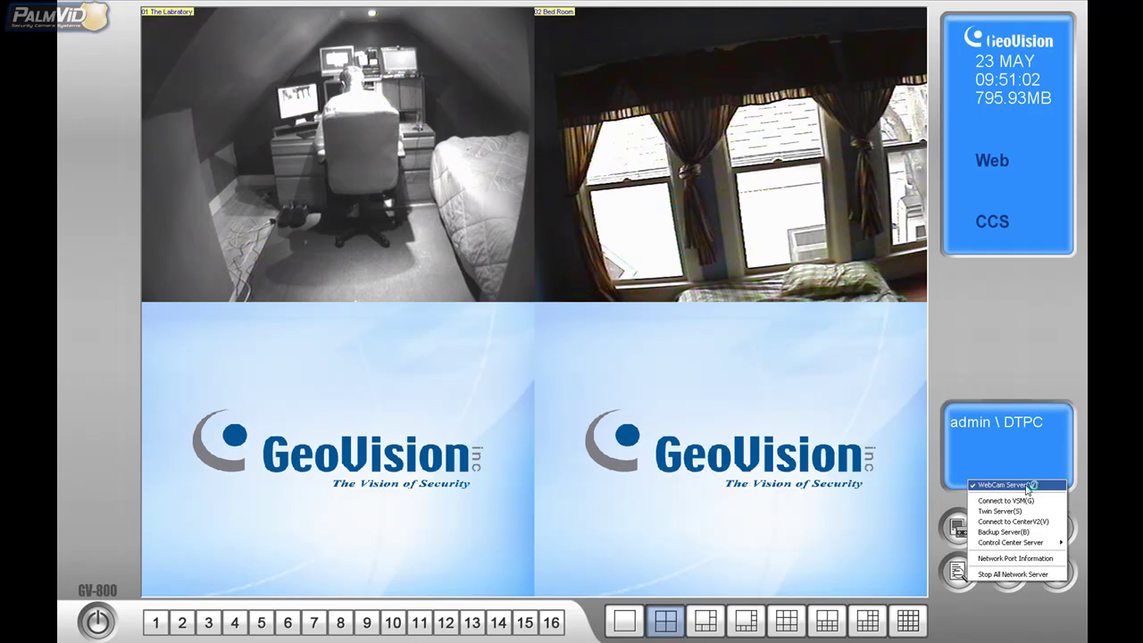
click(1061, 580)
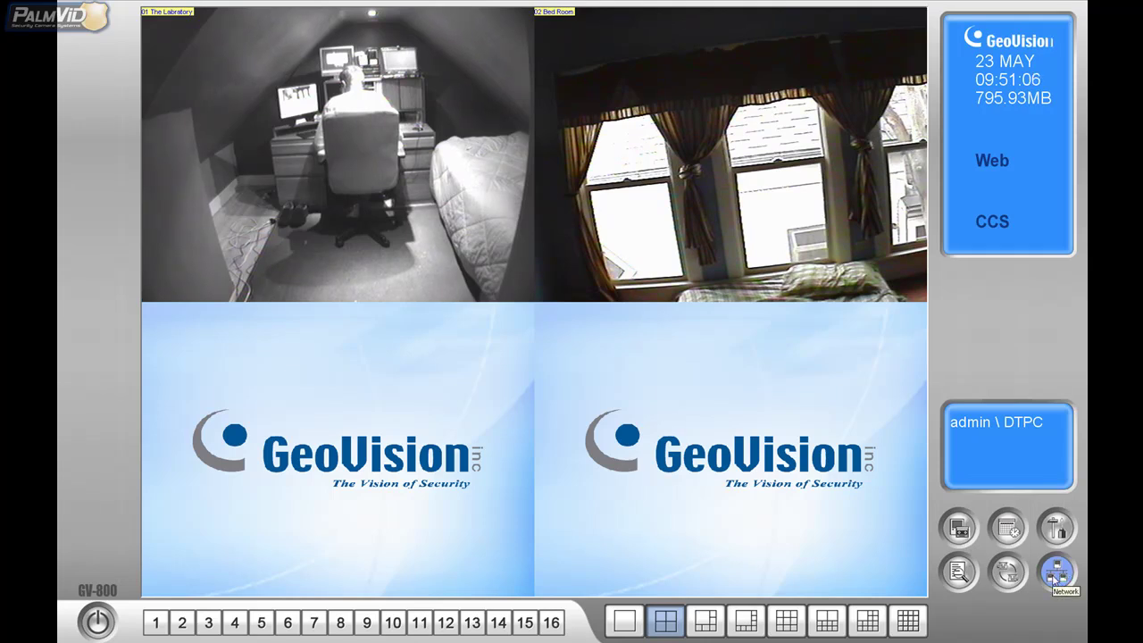
click(1056, 580)
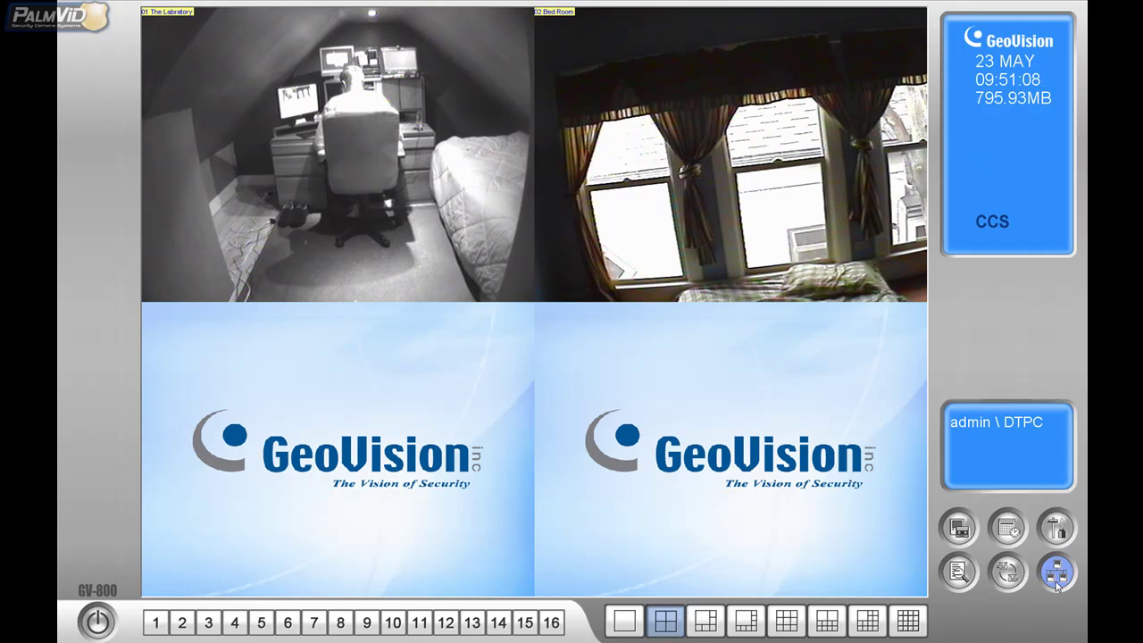
click(1012, 480)
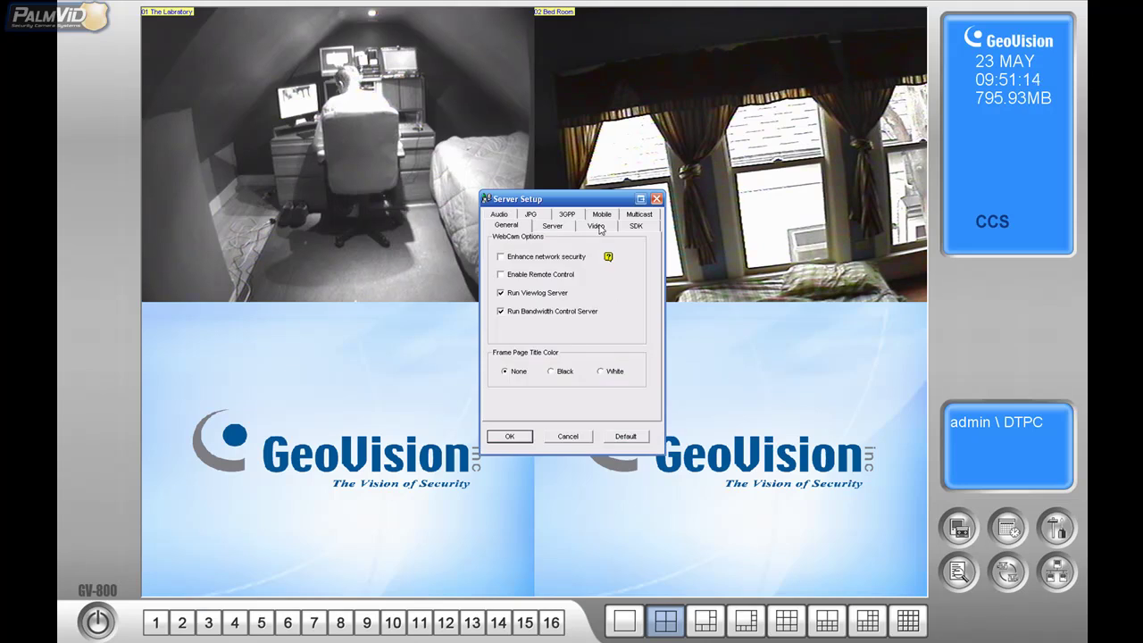
Set the WebCam Server's Video maximum image size to Actual size and close Server Setup
click(597, 227)
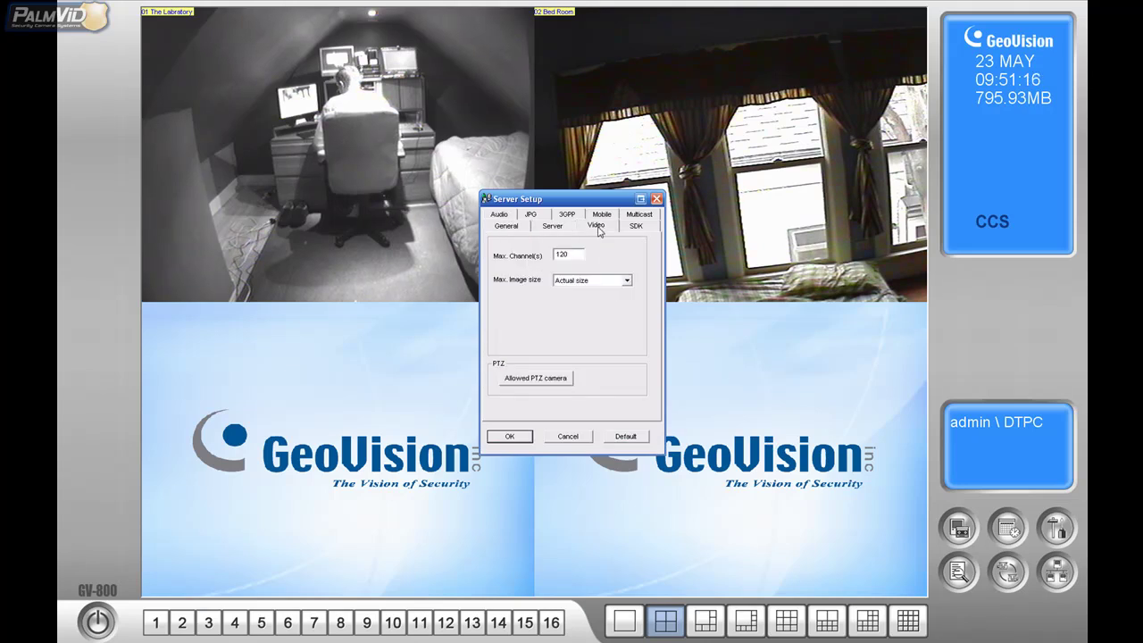
click(627, 281)
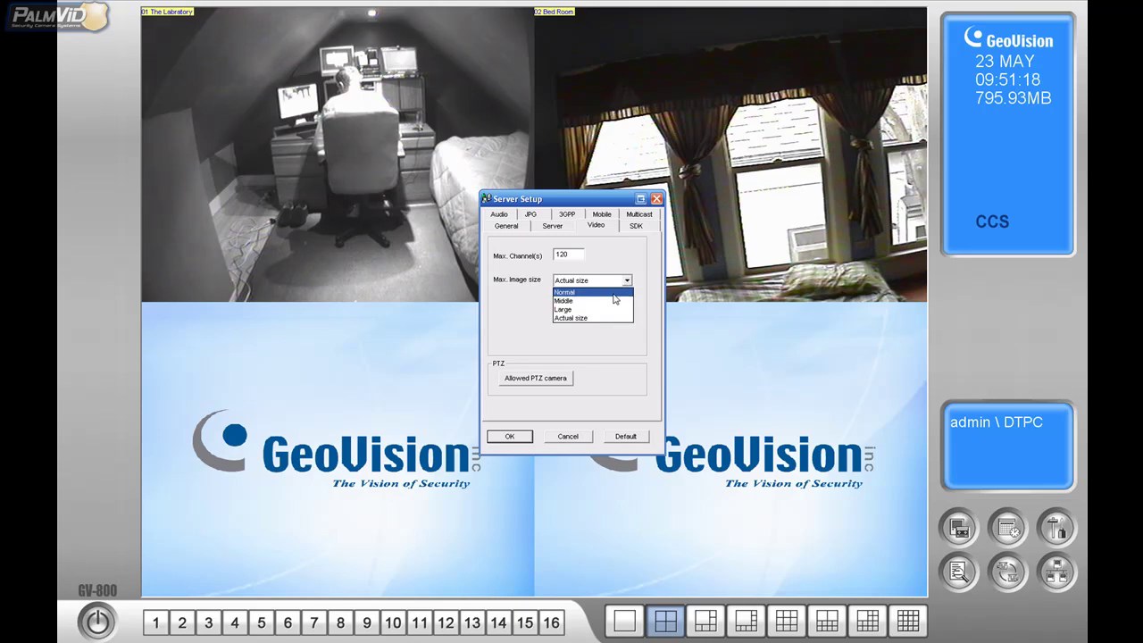
click(589, 292)
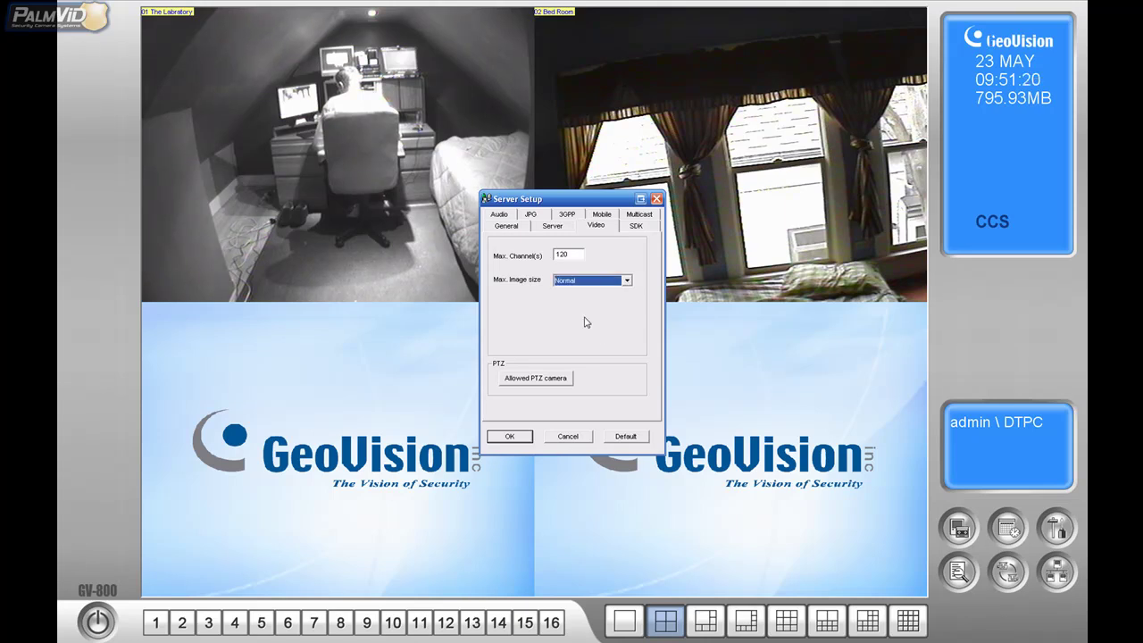
click(621, 283)
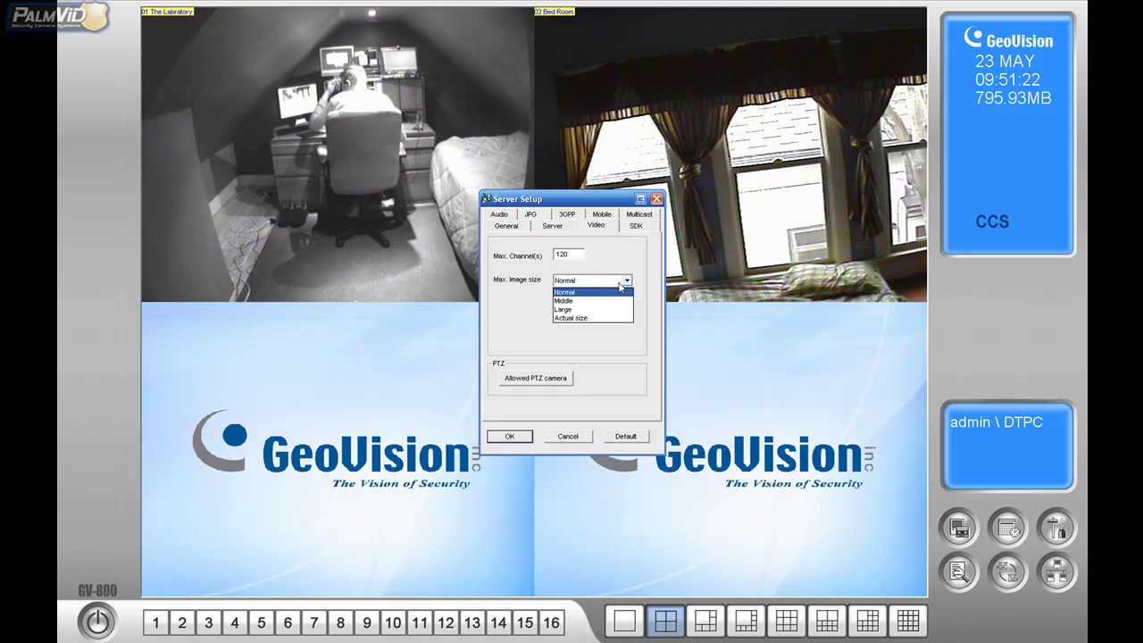
click(580, 318)
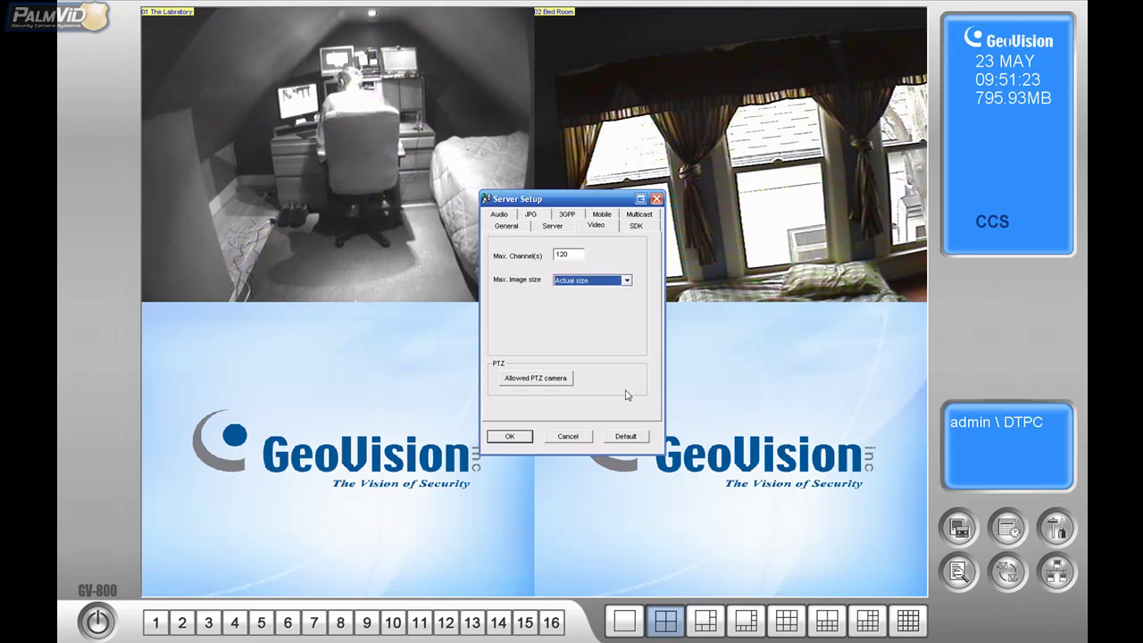
key(Return)
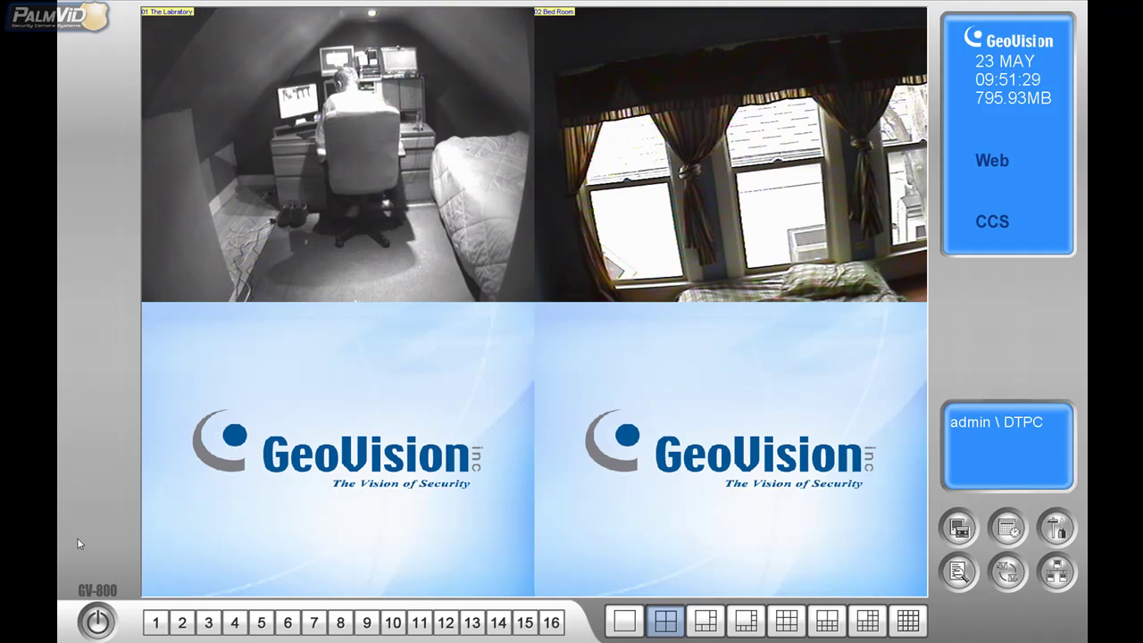
click(99, 620)
click(112, 615)
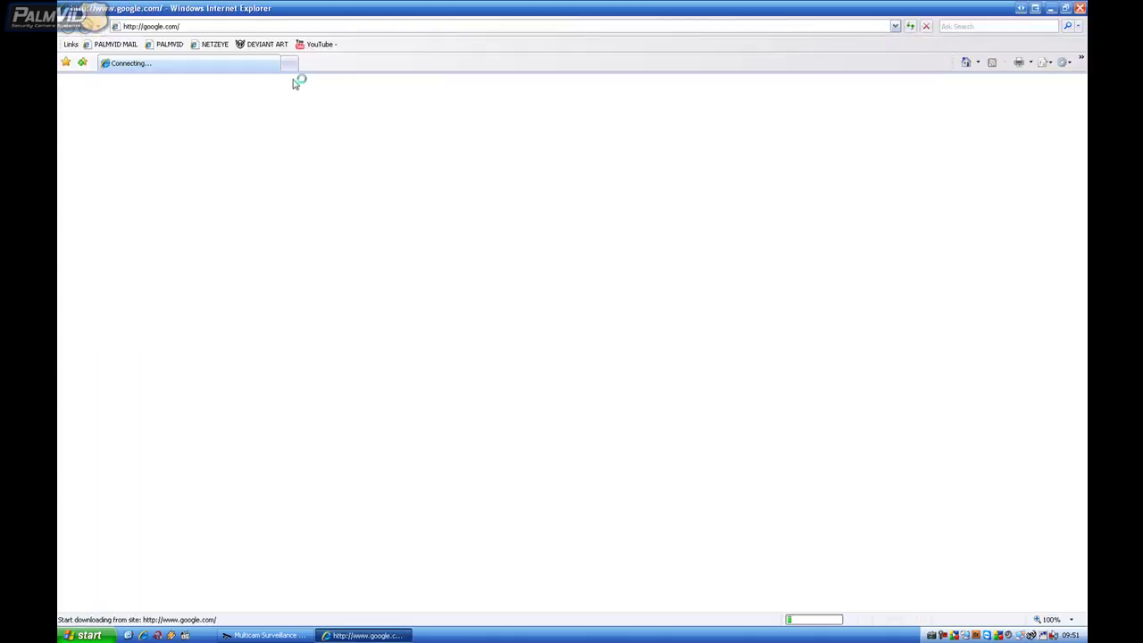
click(200, 28)
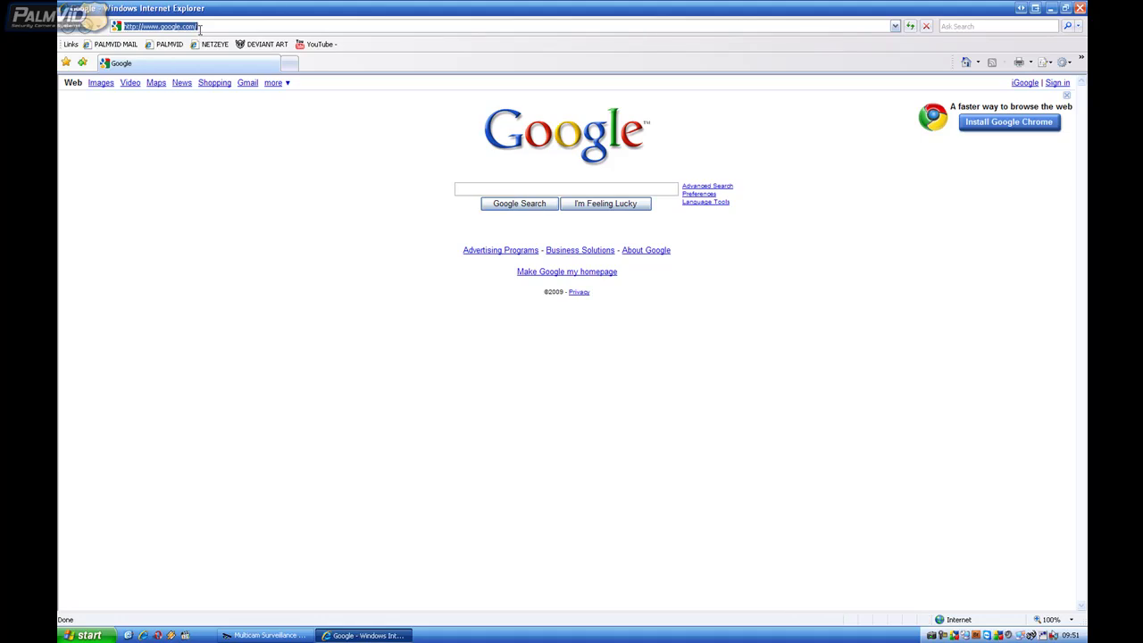
text(h)
key(BackSpace)
text(http://pal)
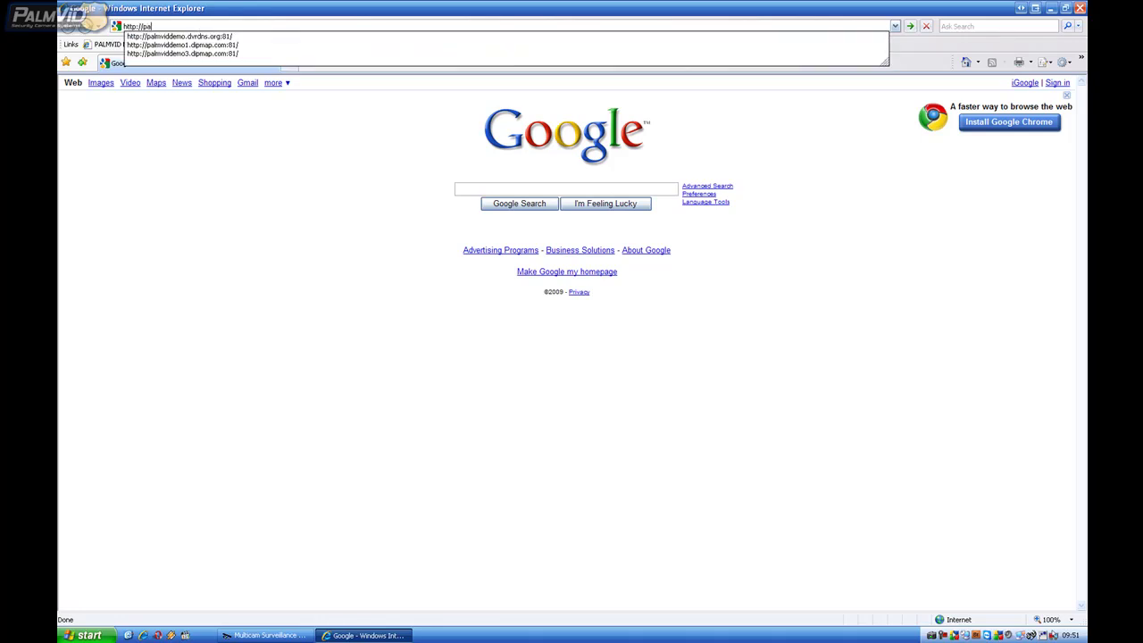
text(mviddemo4.)
text(dlpmap.com)
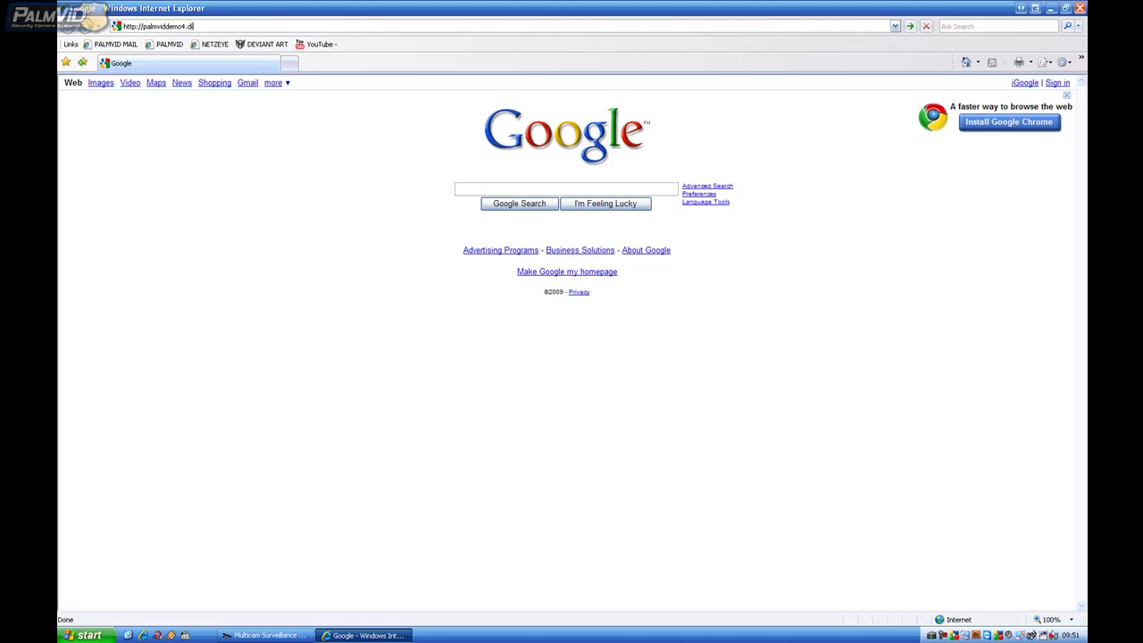
text(:81/)
key(Return)
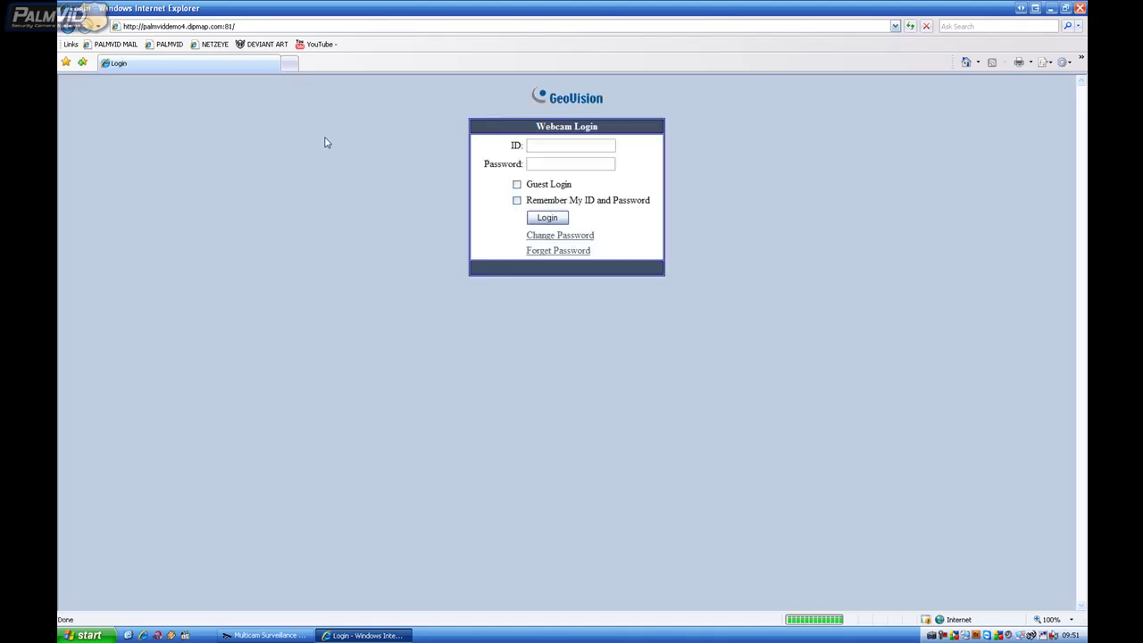
Log in with the login ID and password, letting the browser remember the password
click(538, 145)
text(admin)
key(Tab)
key(Return)
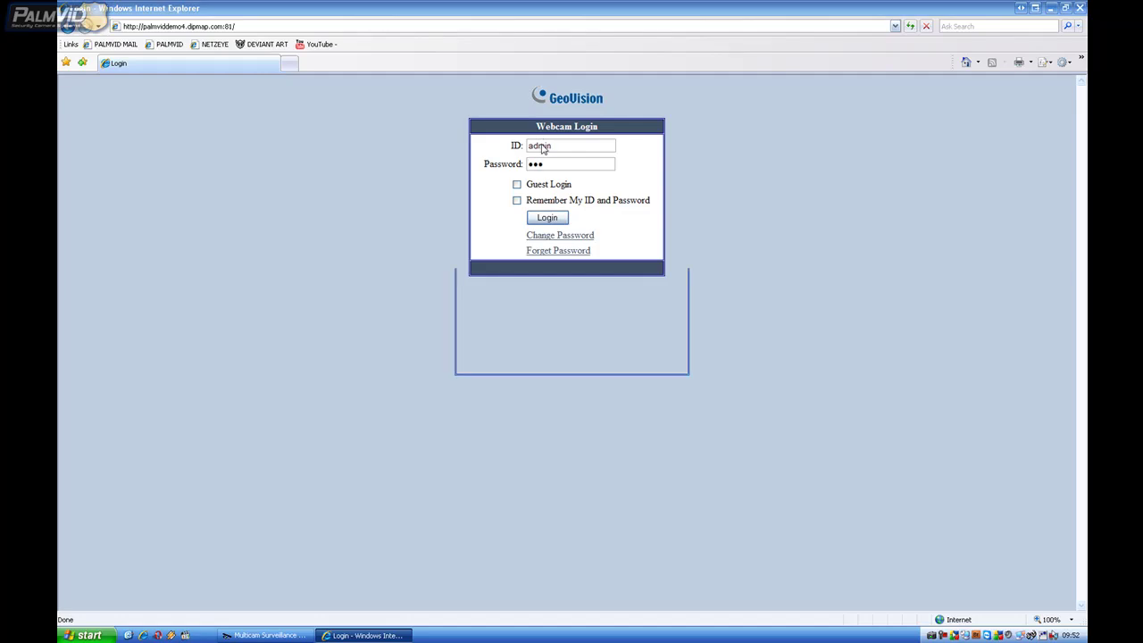
click(611, 360)
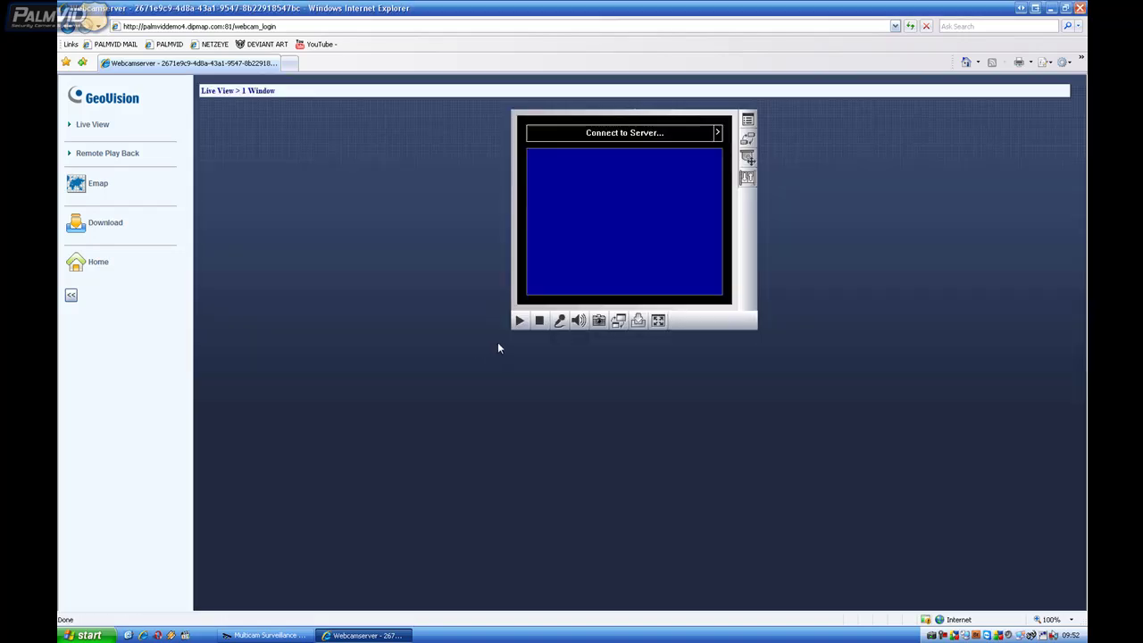
Switch the live stream quality to Geo H264 at 720*480
click(617, 327)
mouse_move(640, 328)
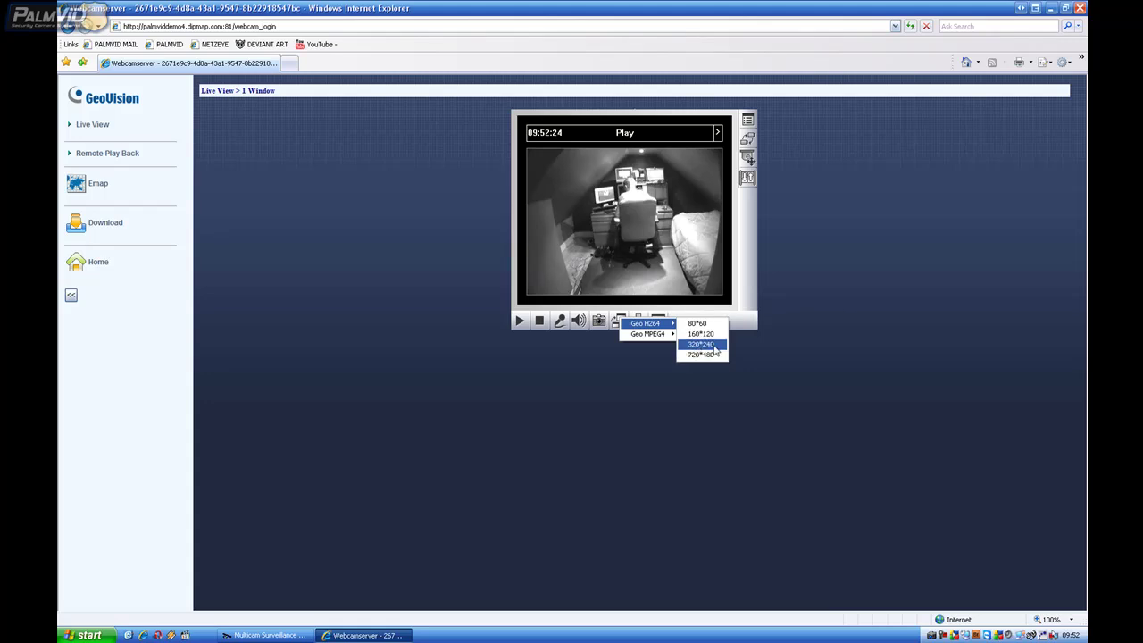
click(702, 355)
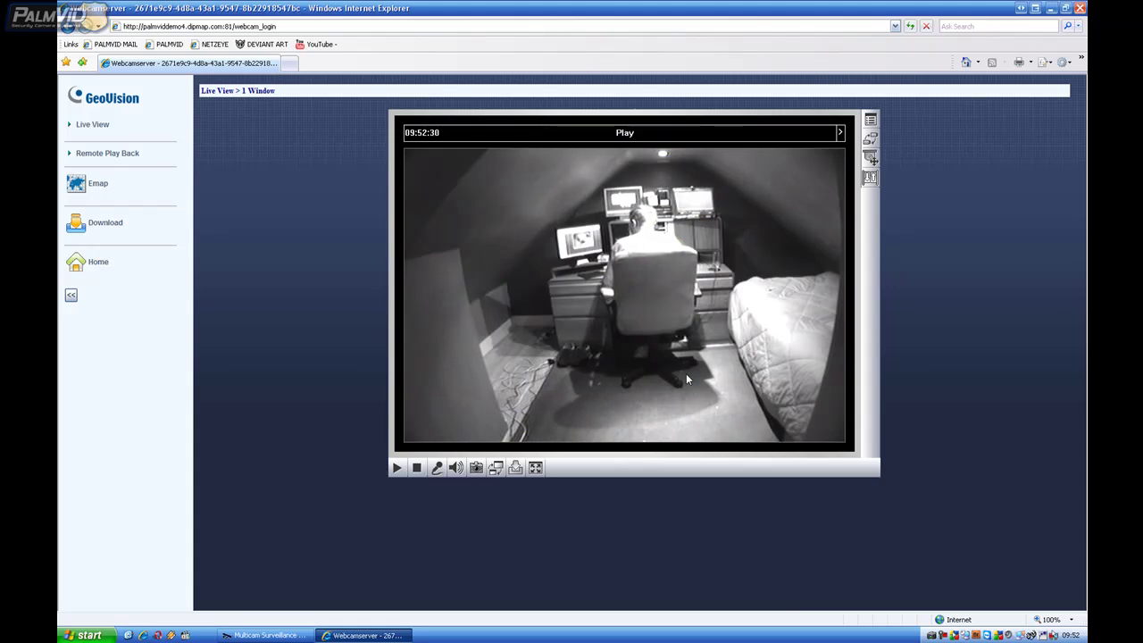
Show the camera video full screen, then leave full screen
right_click(616, 248)
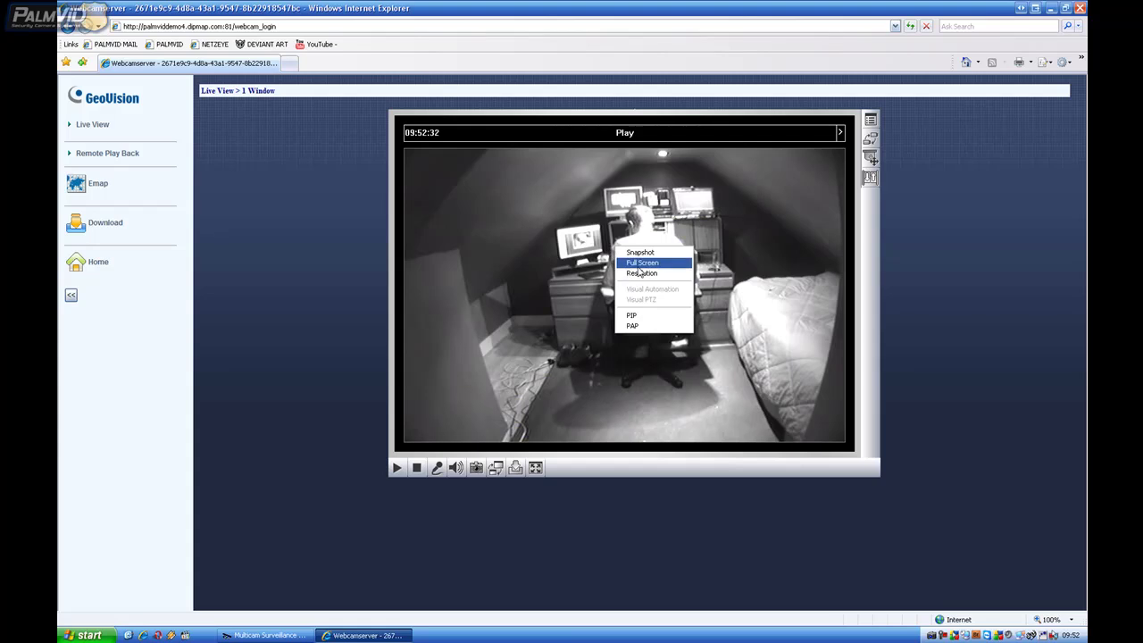
click(640, 263)
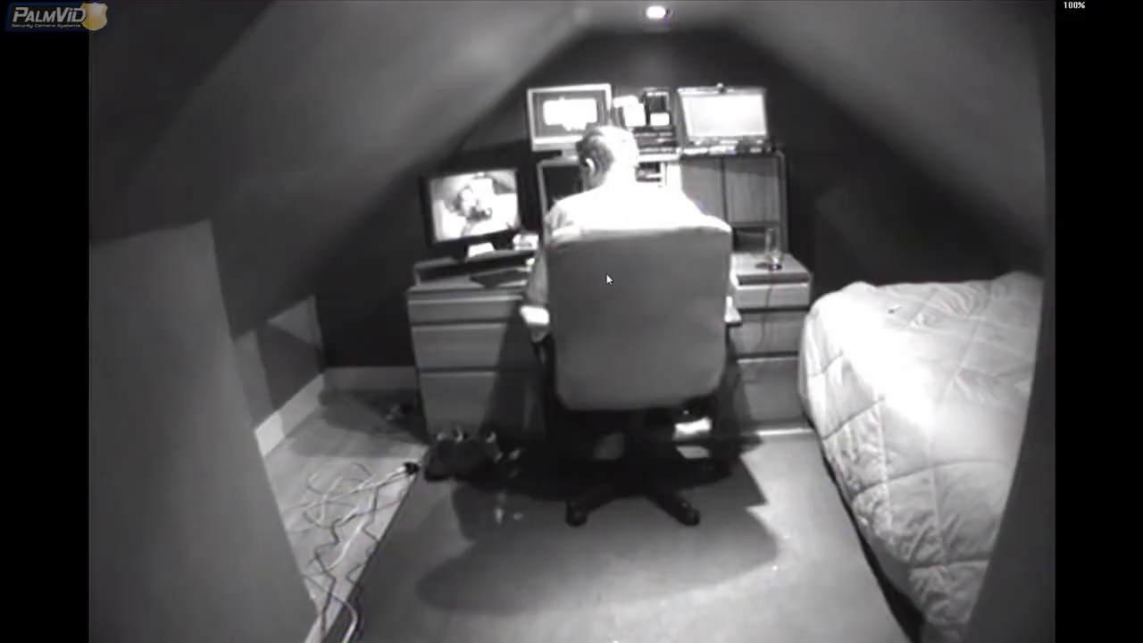
right_click(631, 266)
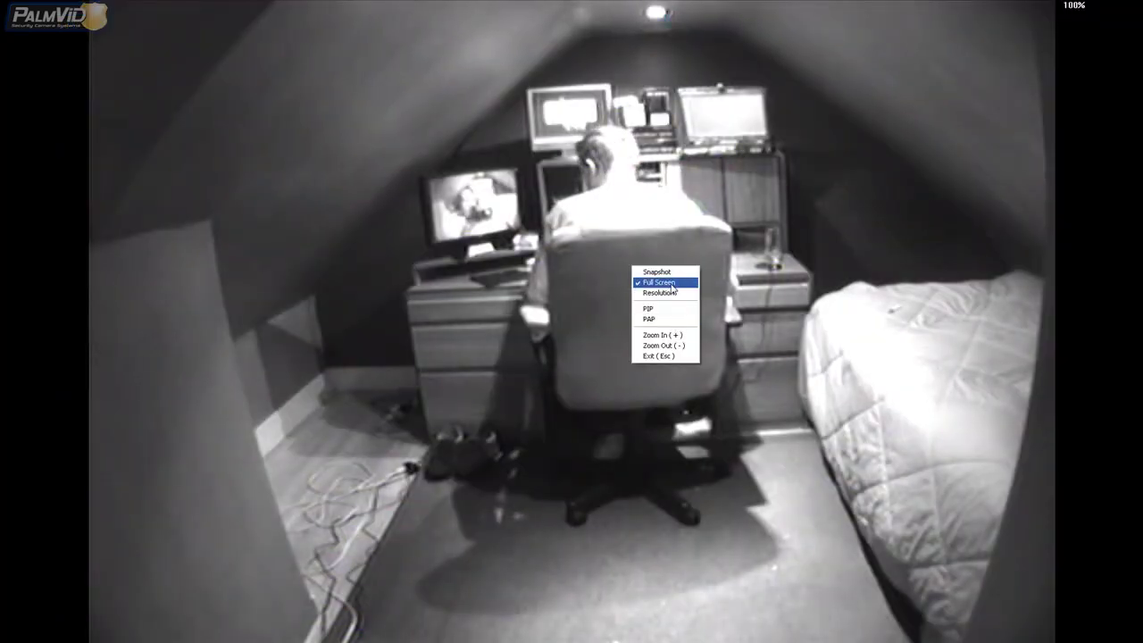
click(671, 284)
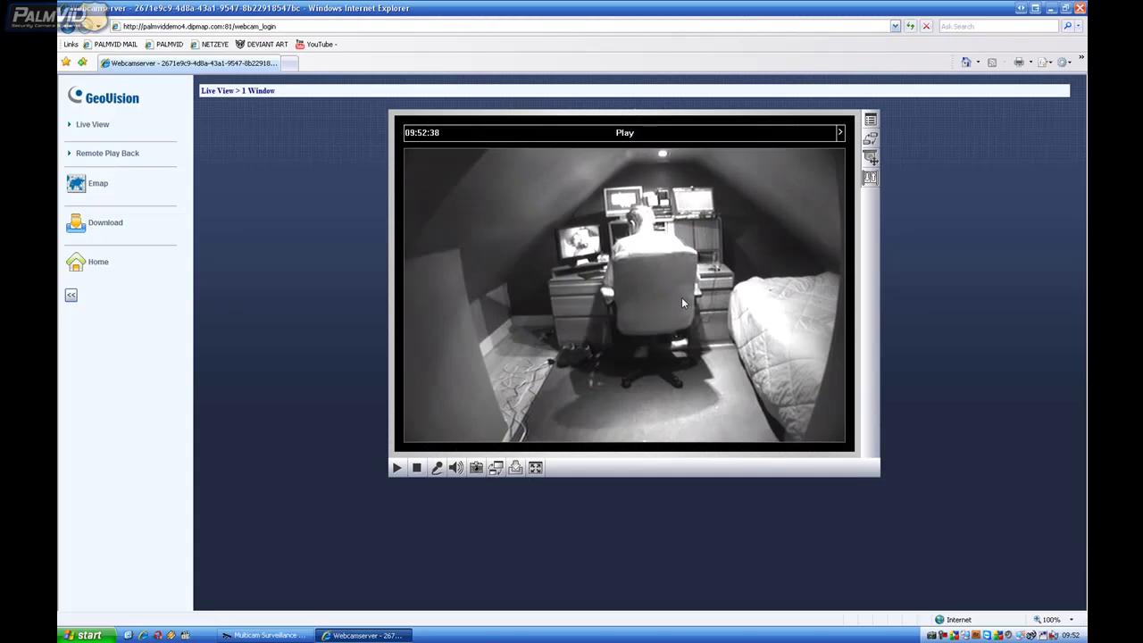
Turn on the resolution display under the video
right_click(573, 328)
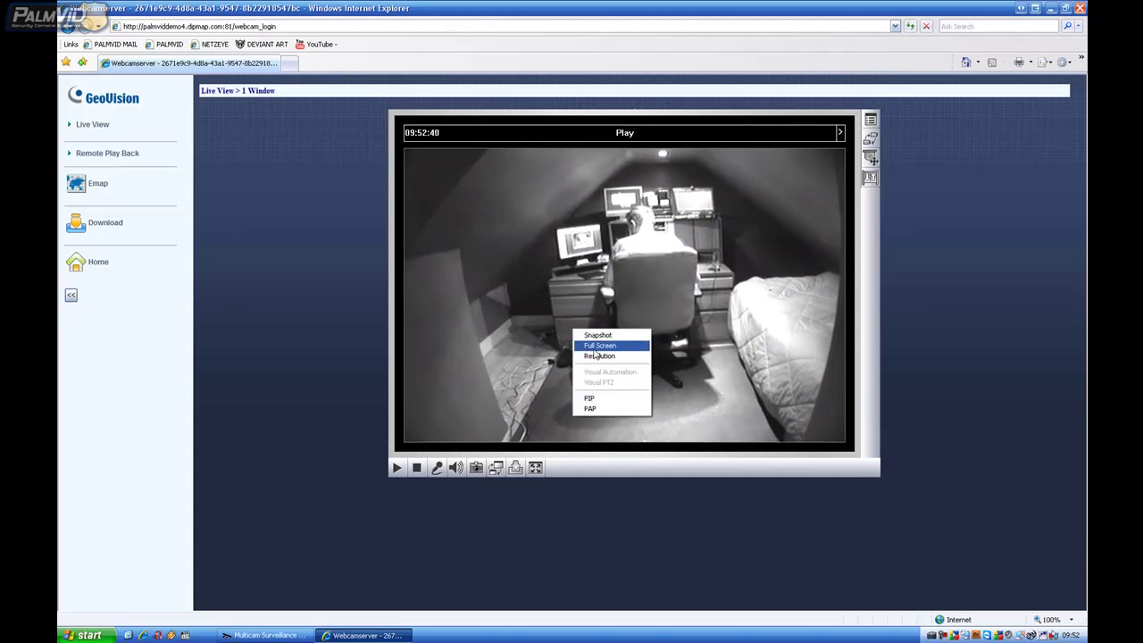
click(596, 356)
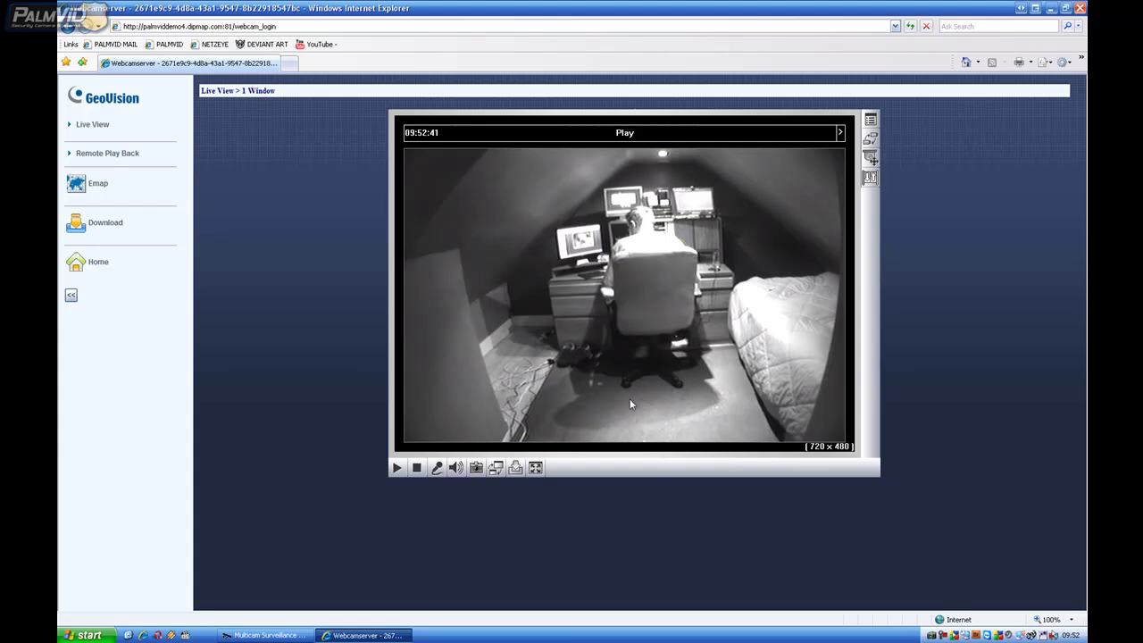
right_click(637, 329)
click(820, 474)
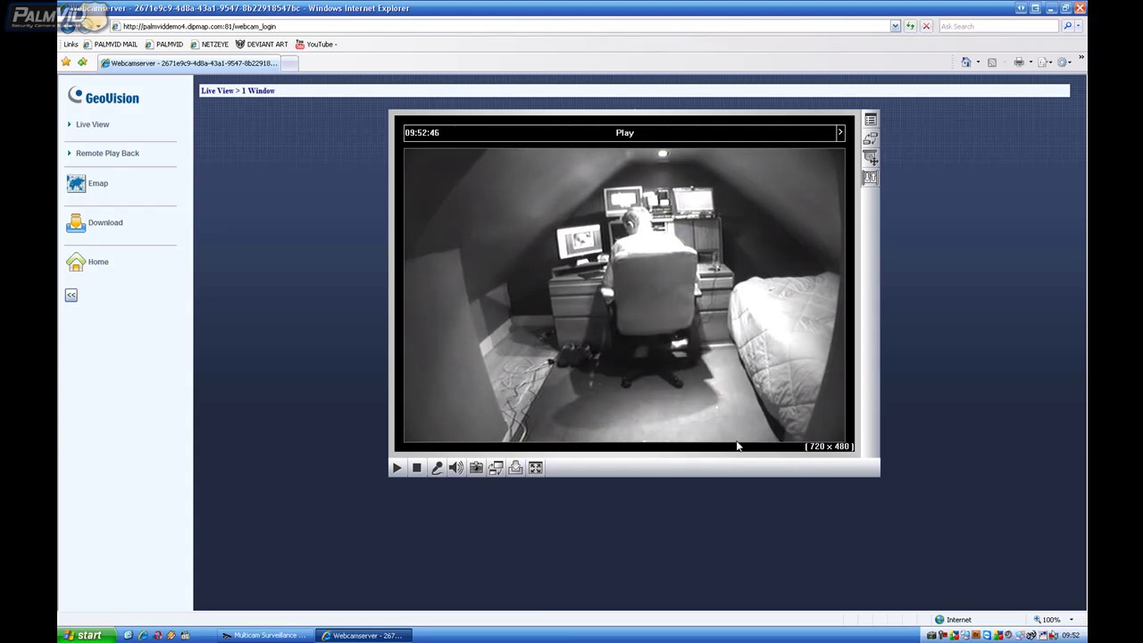
Switch the stream quality to Geo H264 at 320*240
click(515, 467)
mouse_move(530, 471)
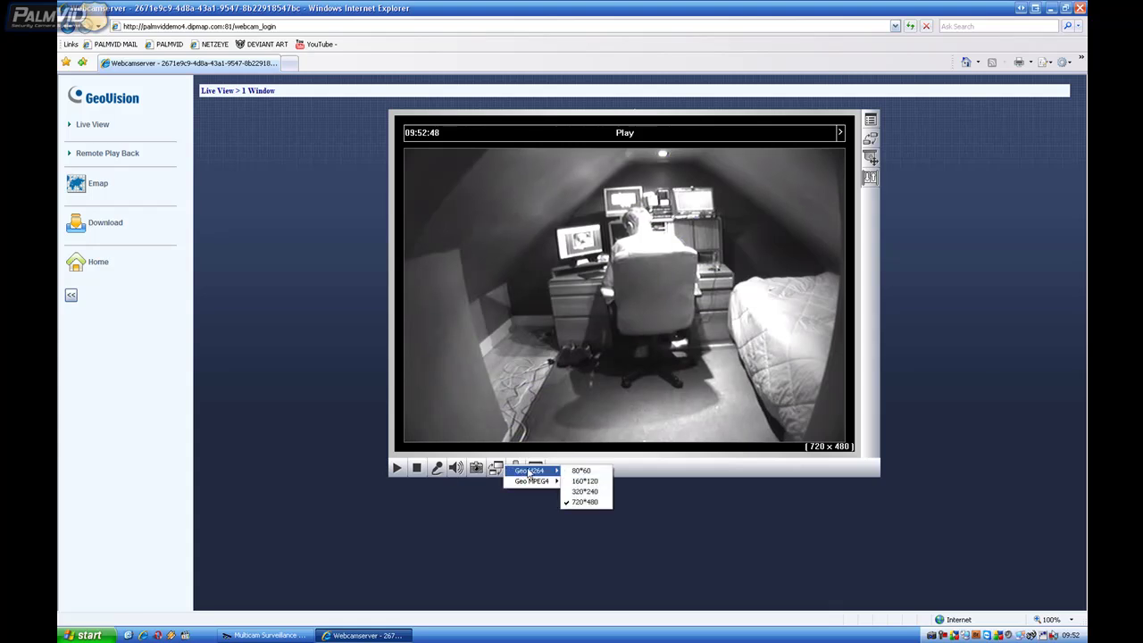
click(585, 491)
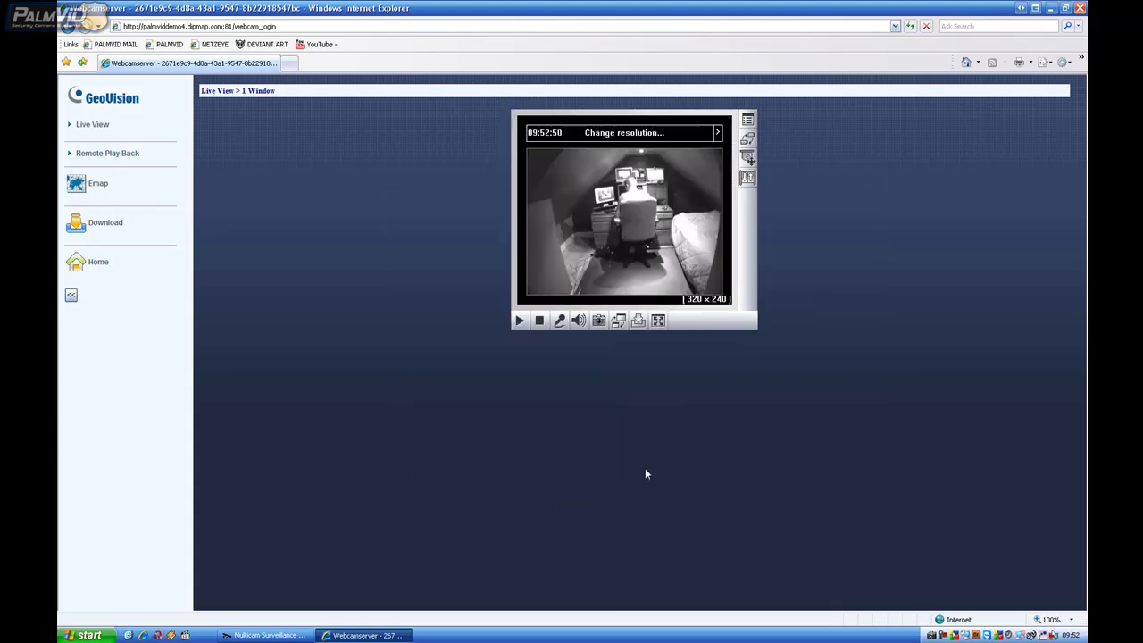
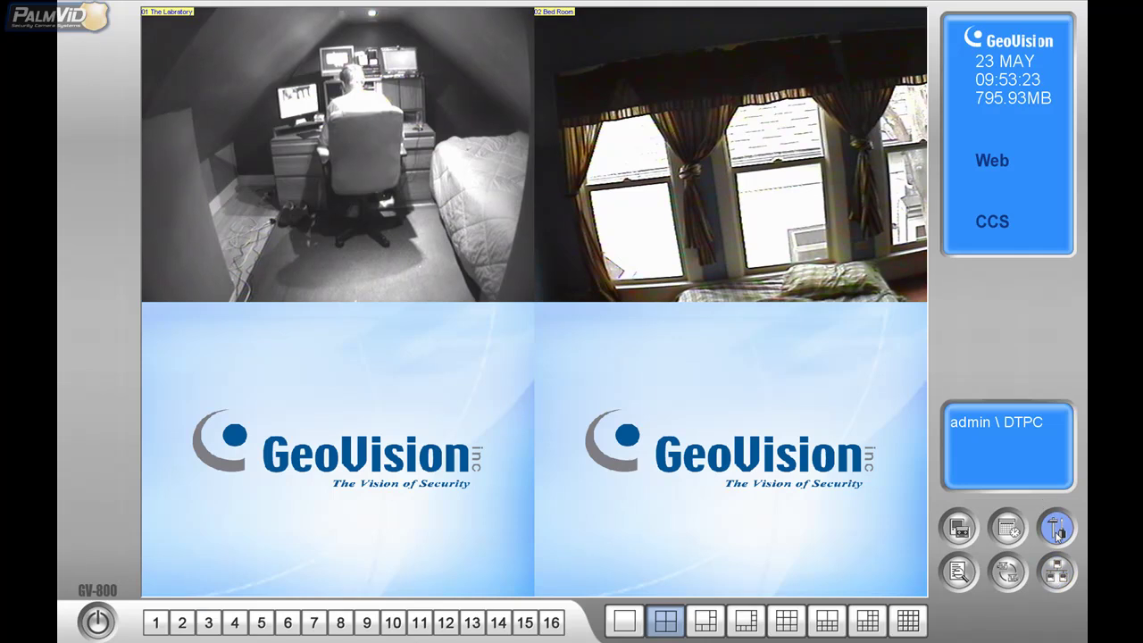
Open the Advanced Video Attributes for The Labratory camera under A/V Setting > Video Attributes
click(1057, 534)
mouse_move(1036, 562)
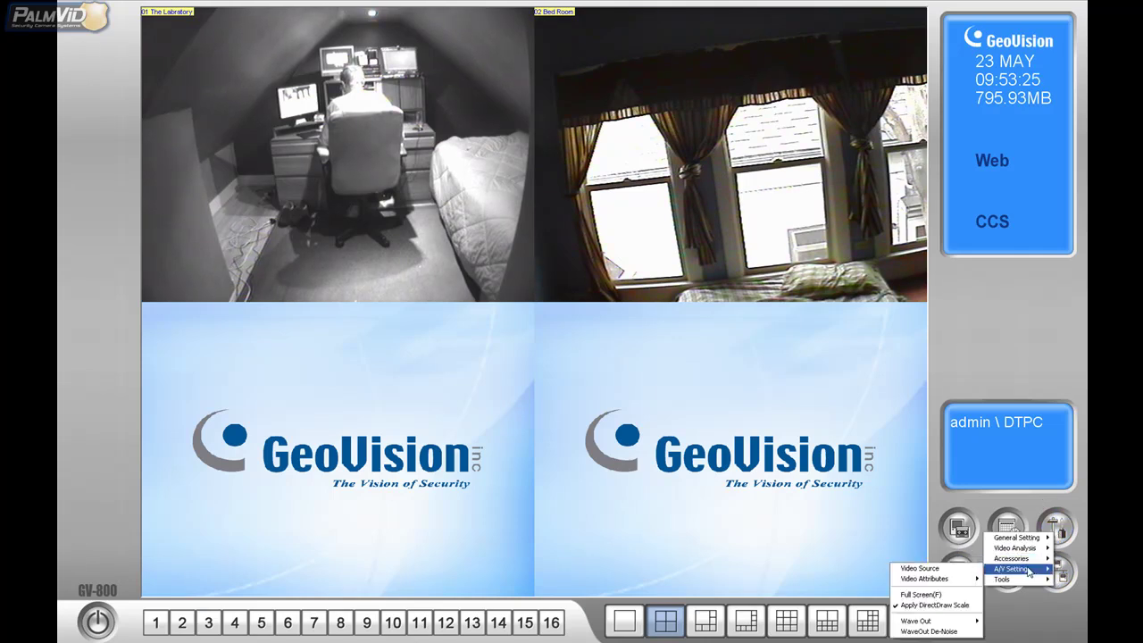
mouse_move(958, 583)
click(988, 584)
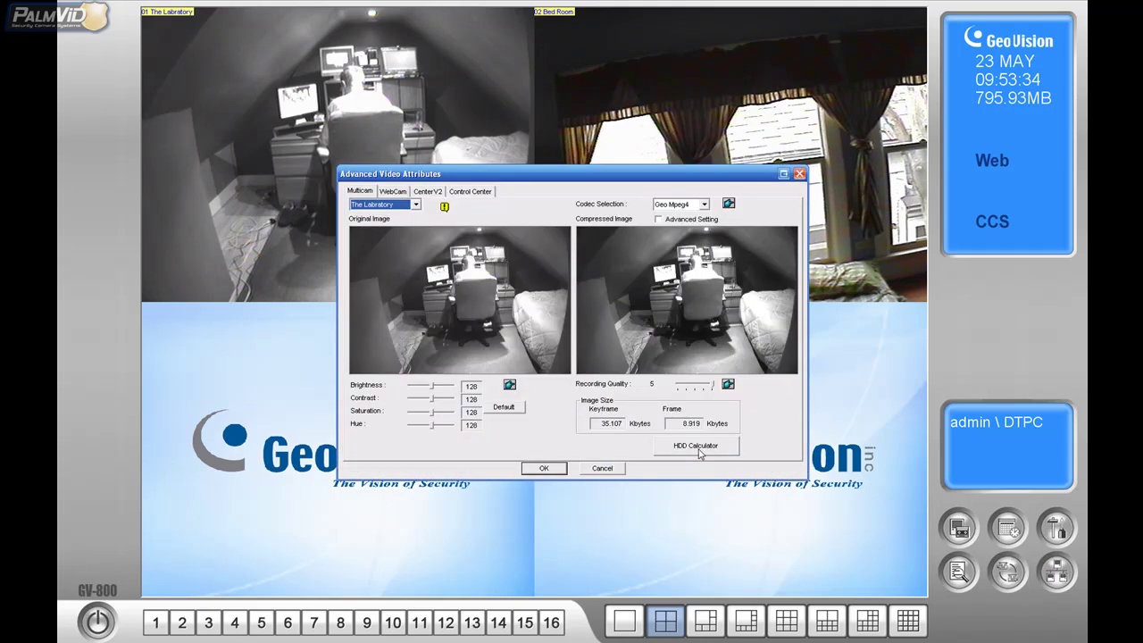
In the HDD Calculator, choose Geo H264 and include The Labratory and Bed Room cameras
click(696, 446)
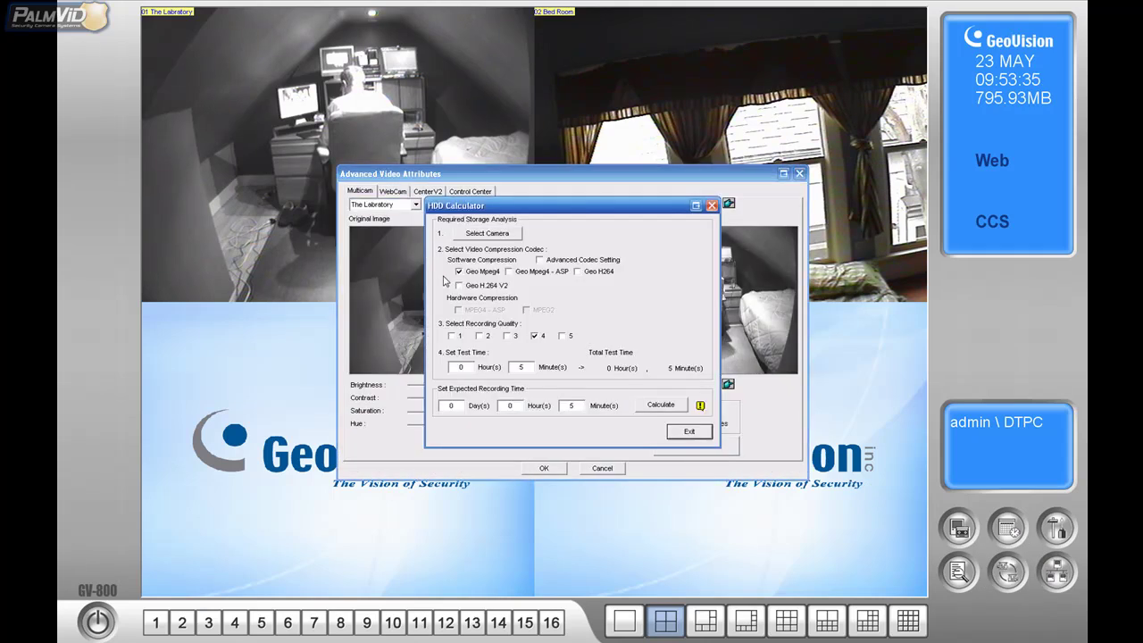
click(593, 277)
click(487, 233)
click(501, 244)
click(501, 265)
click(534, 442)
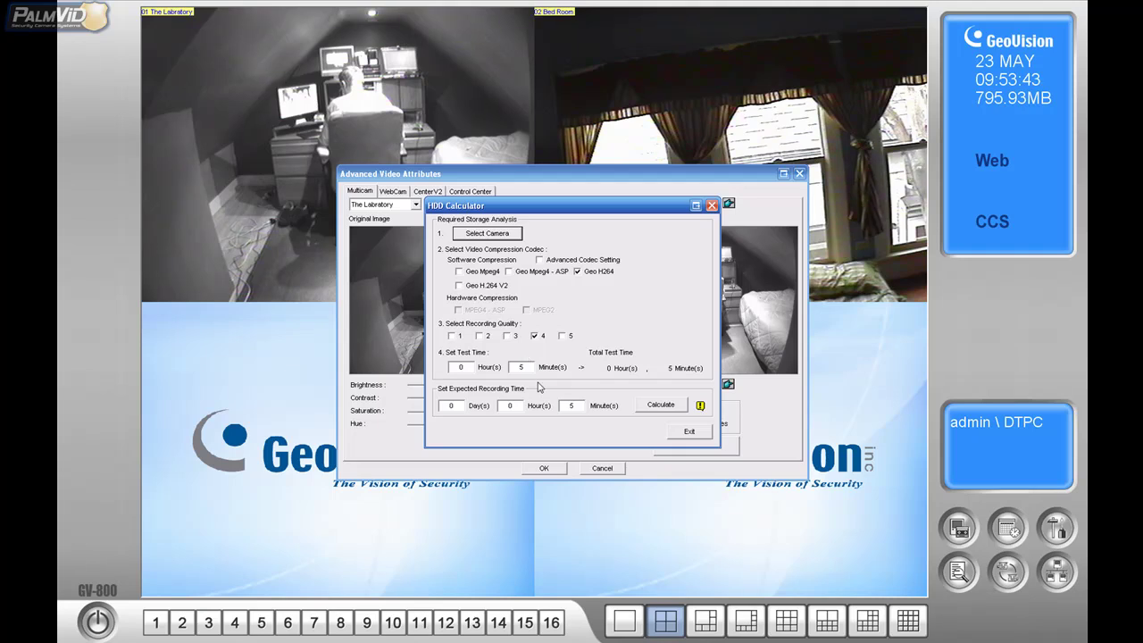
Set the estimate to 30 recording days, then close the calculator and Advanced Video Attributes
key(Tab)
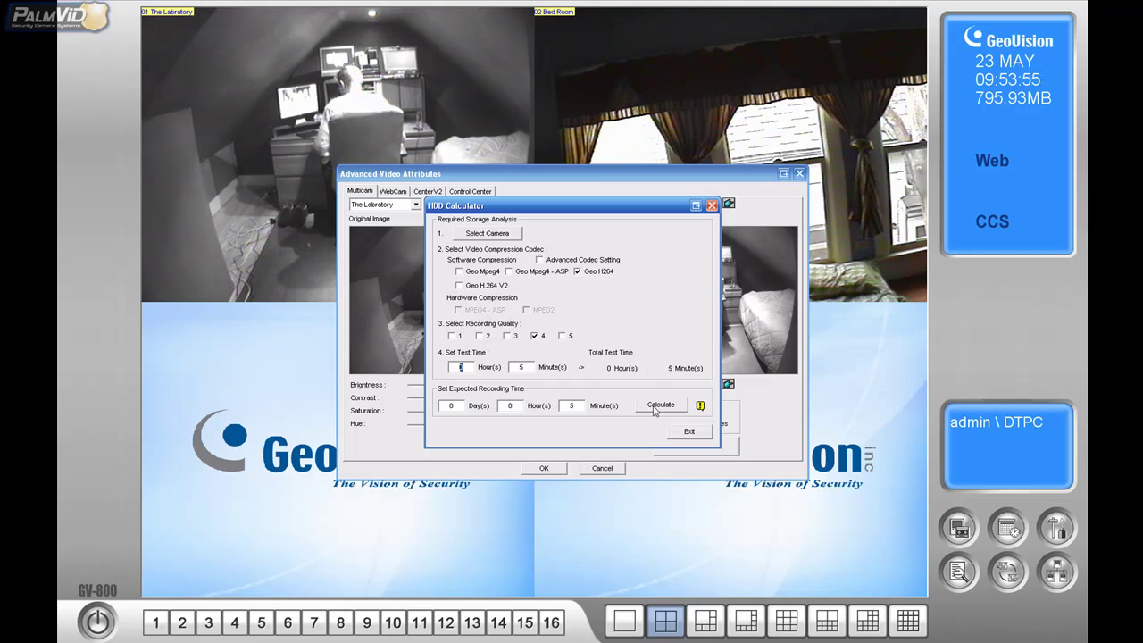
click(450, 406)
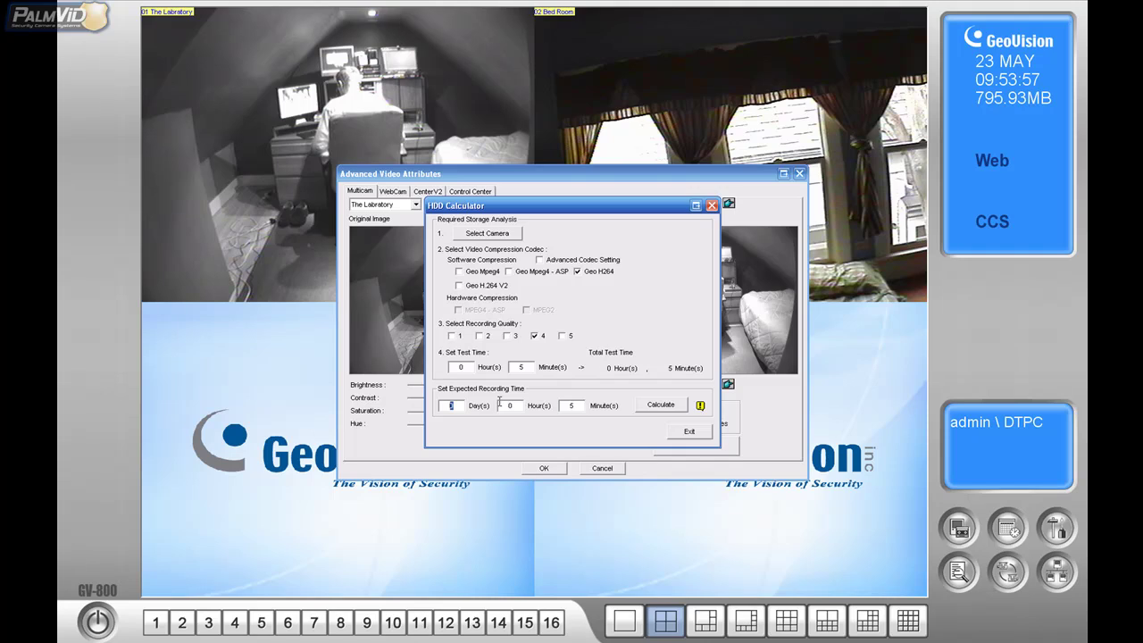
text(3)
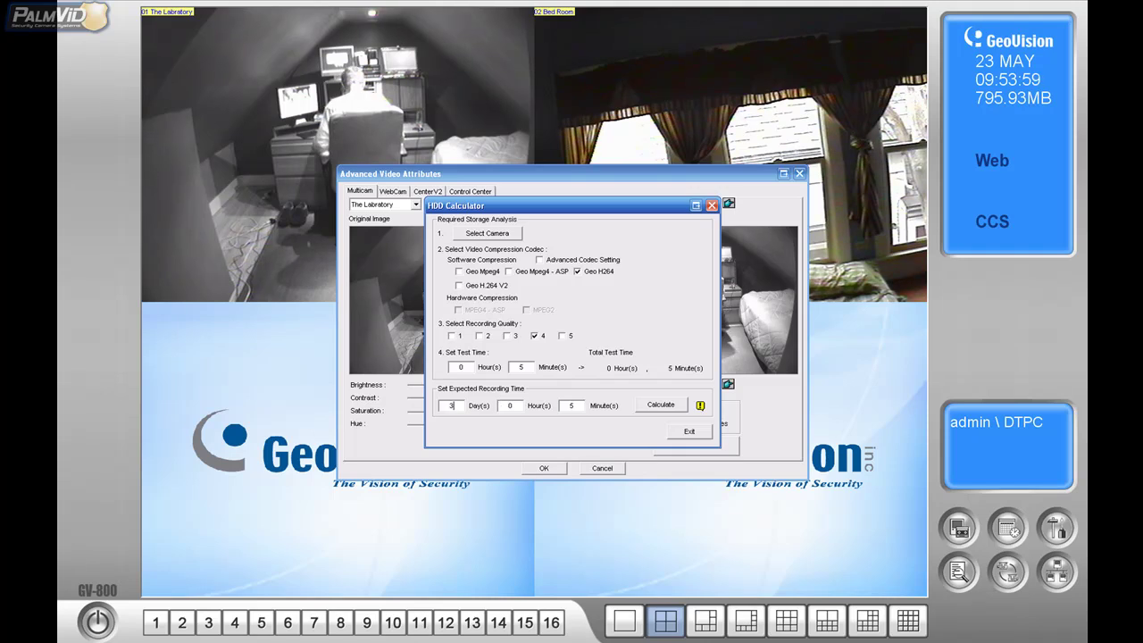
text(0)
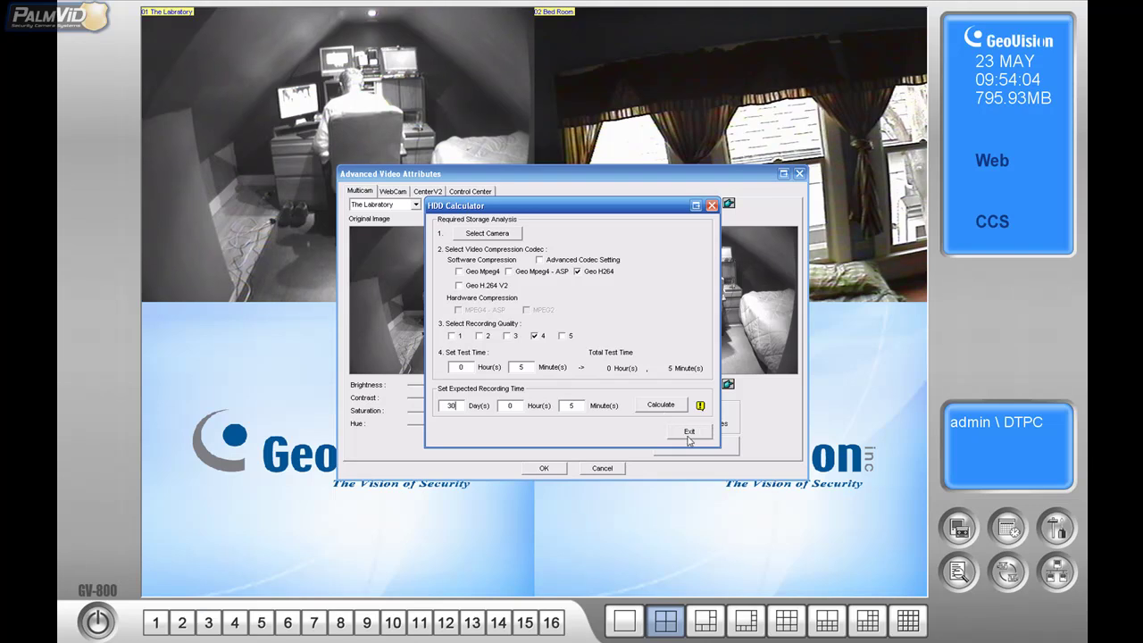
click(702, 431)
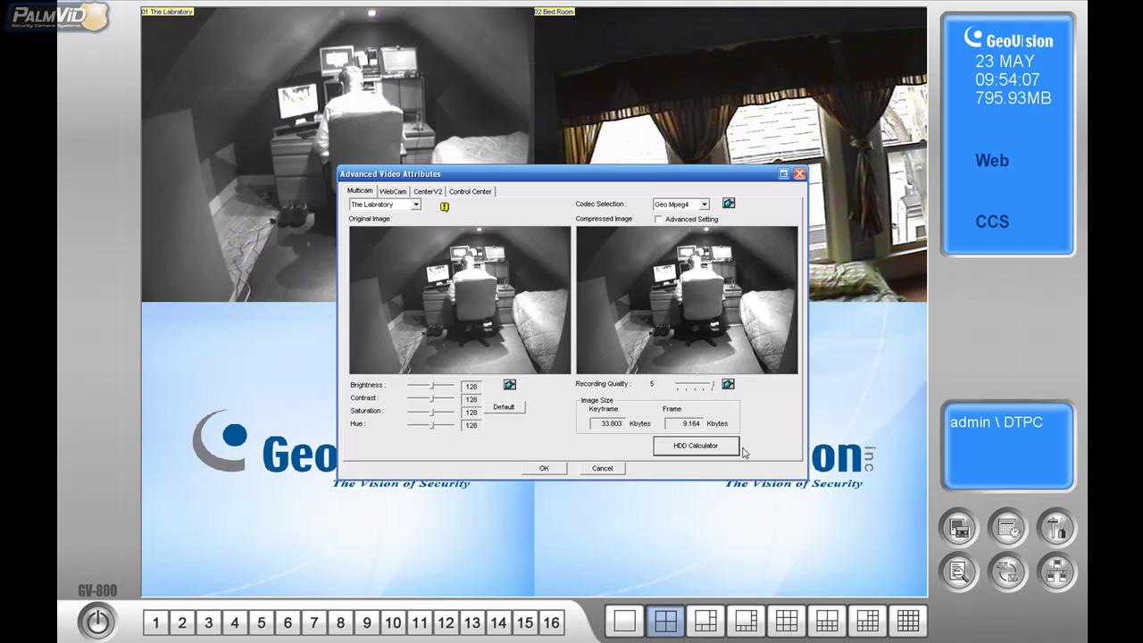
key(Escape)
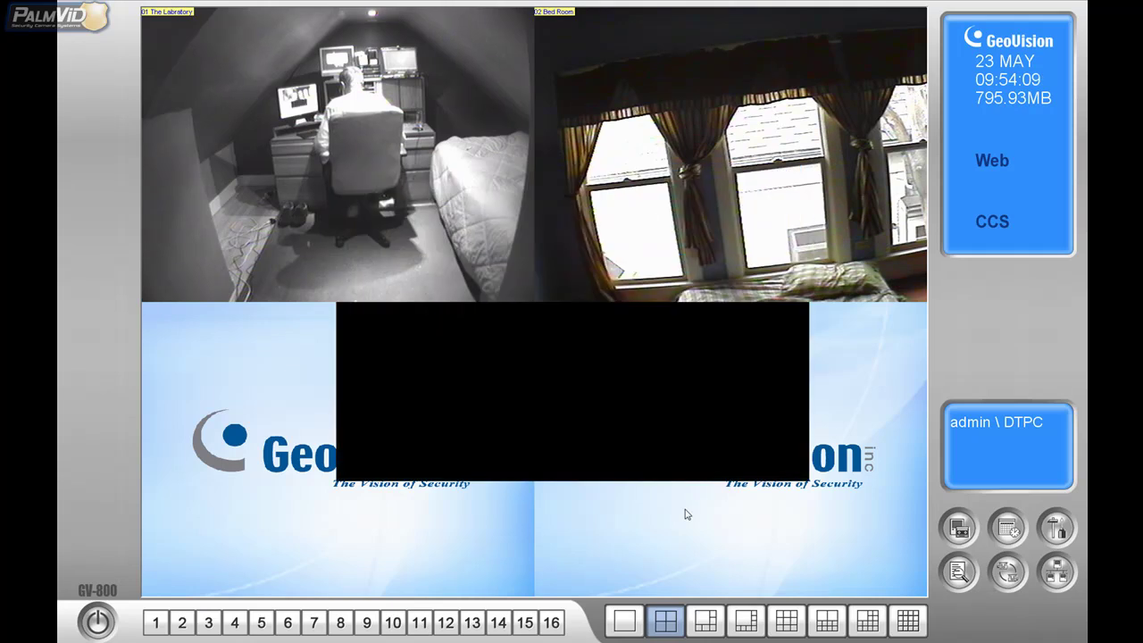